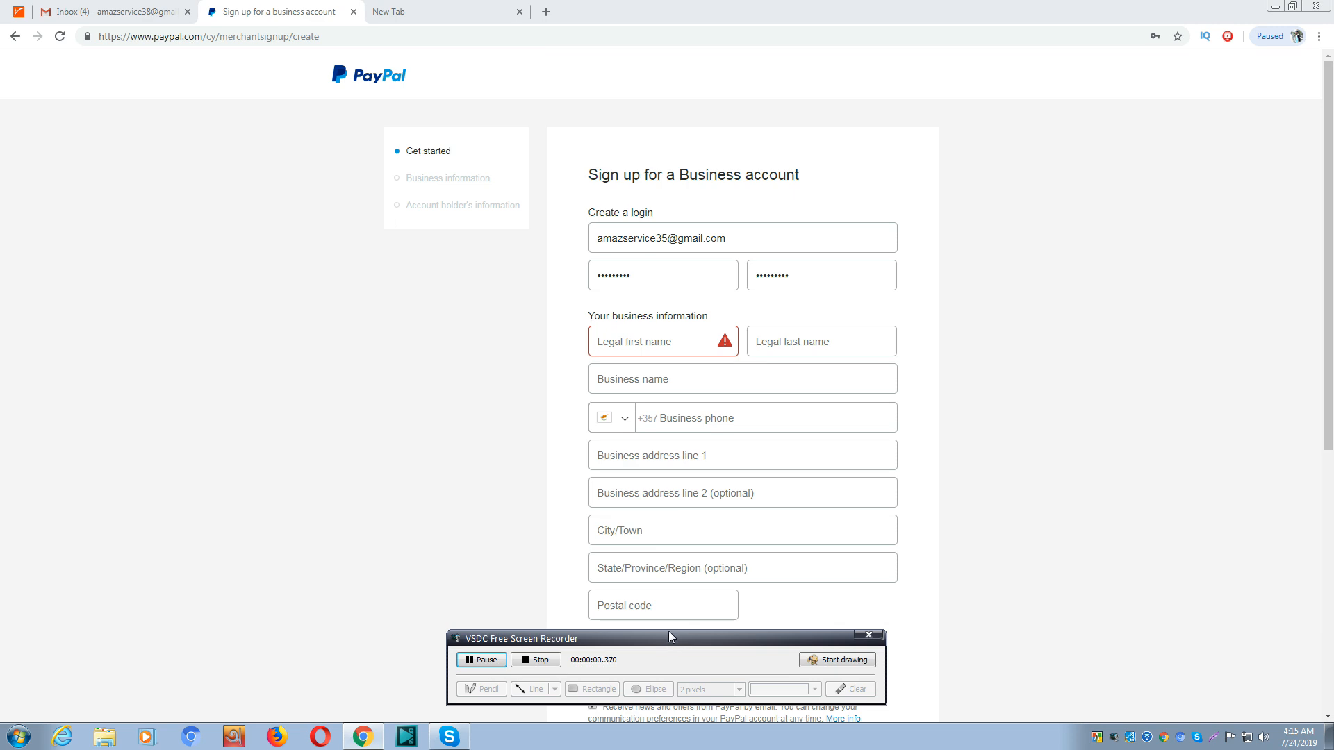
Load PayPal's Cyprus site at paypal.com/cy in Chrome's address bar
{"action": "left_click_drag", "start_coordinate": [671, 642], "coordinate": [717, 742]}
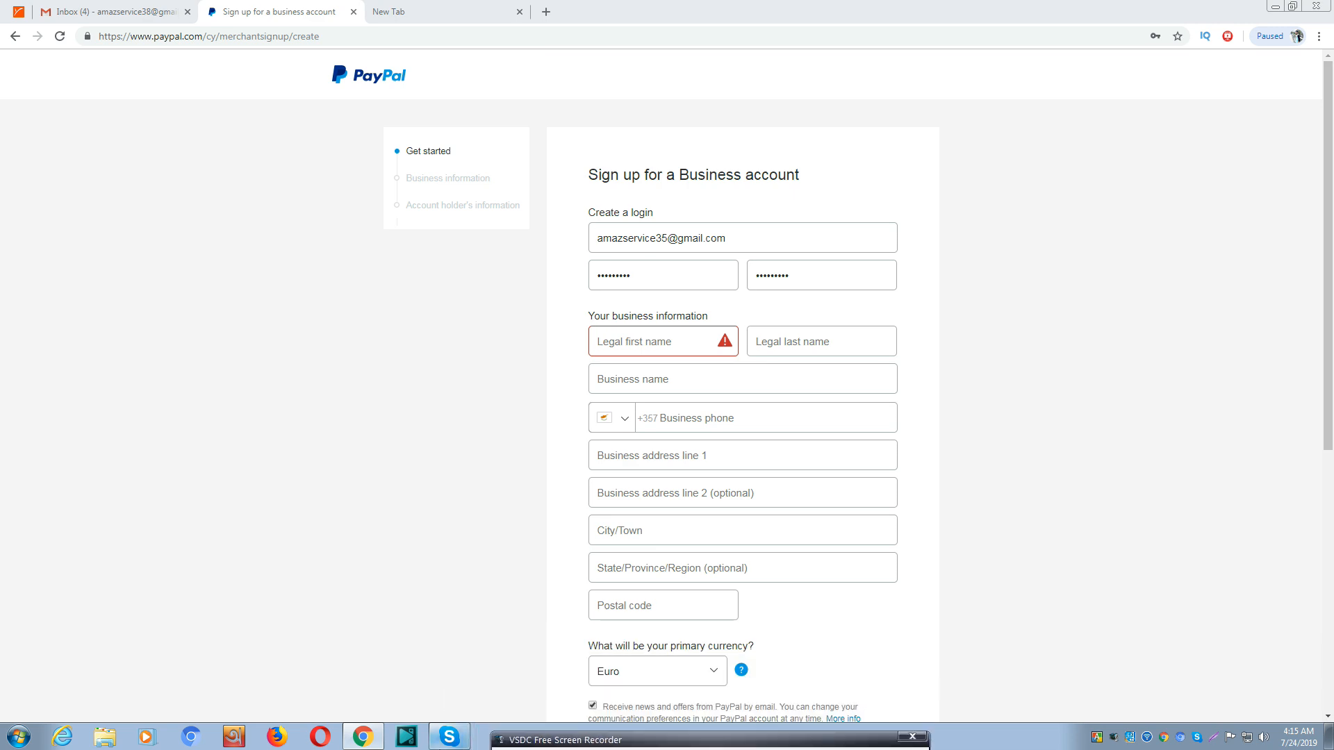
{"action": "left_click", "coordinate": [243, 36]}
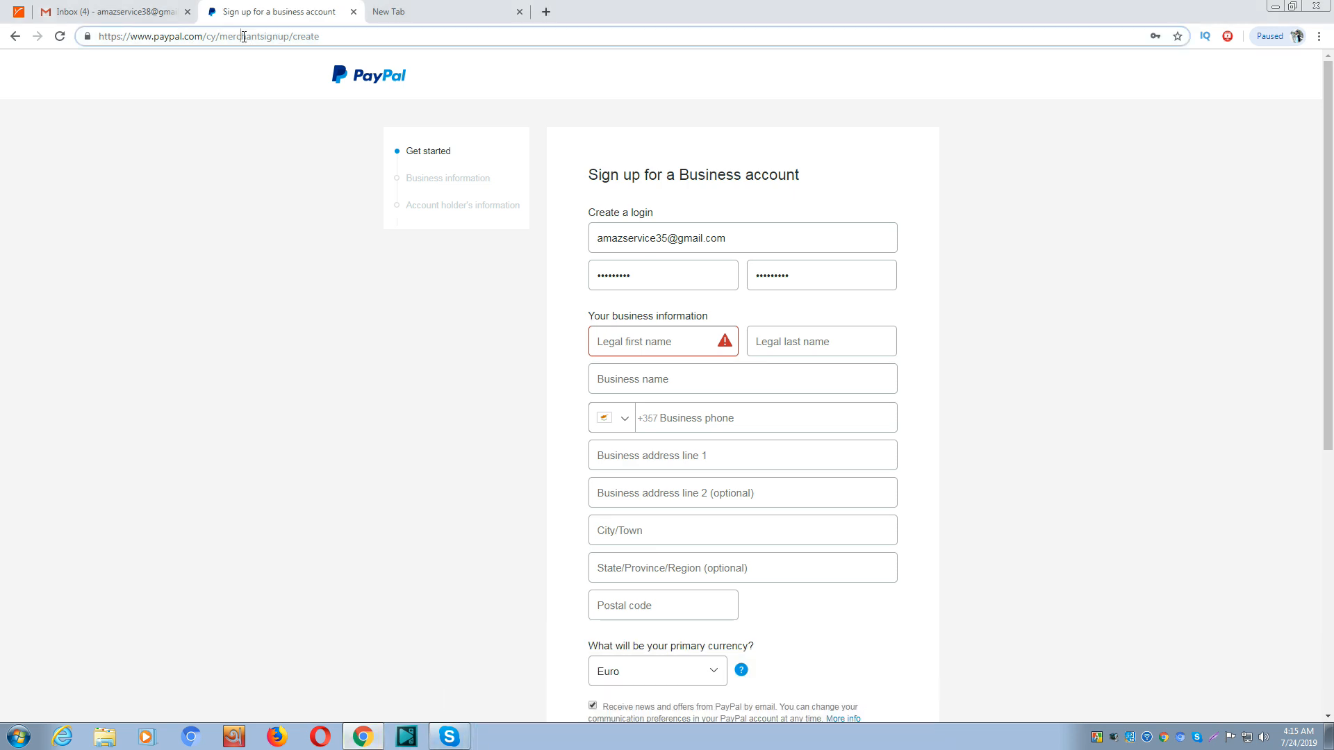
{"action": "triple_click", "coordinate": [243, 36]}
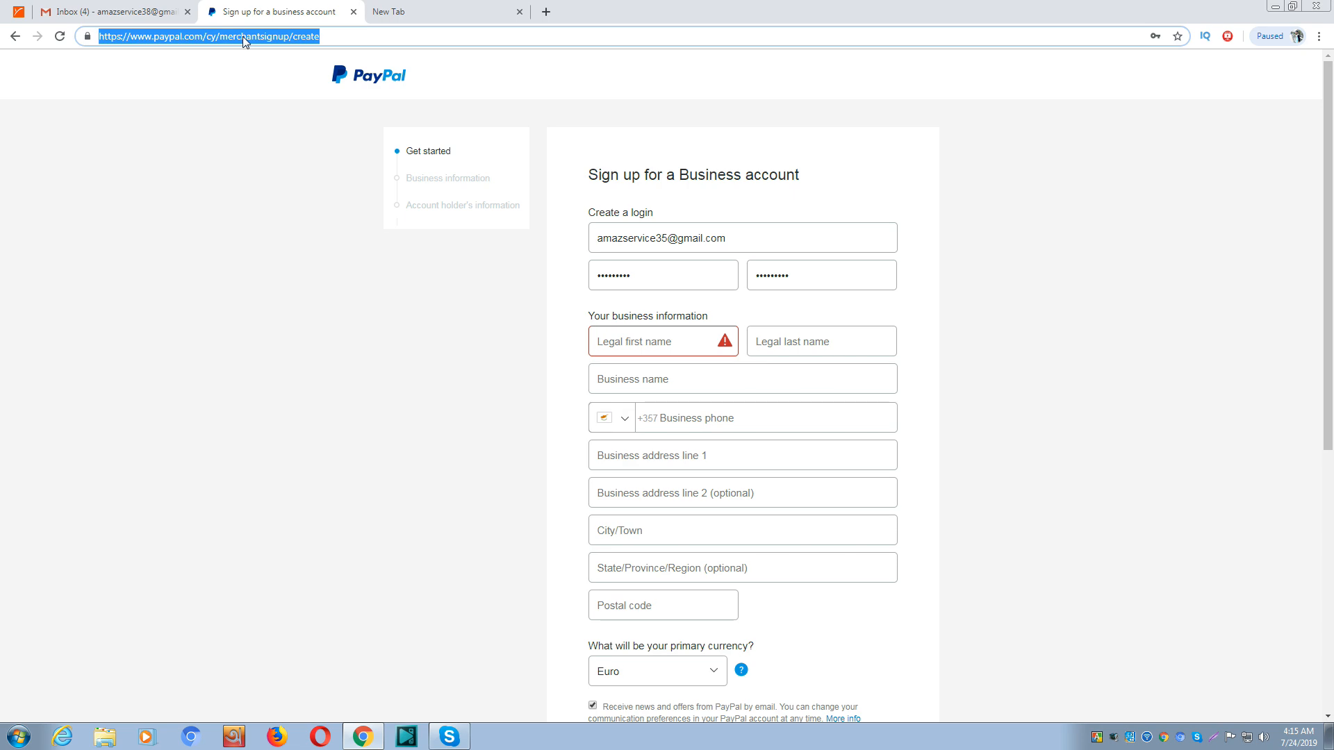
{"action": "type", "text": "paypal.com"}
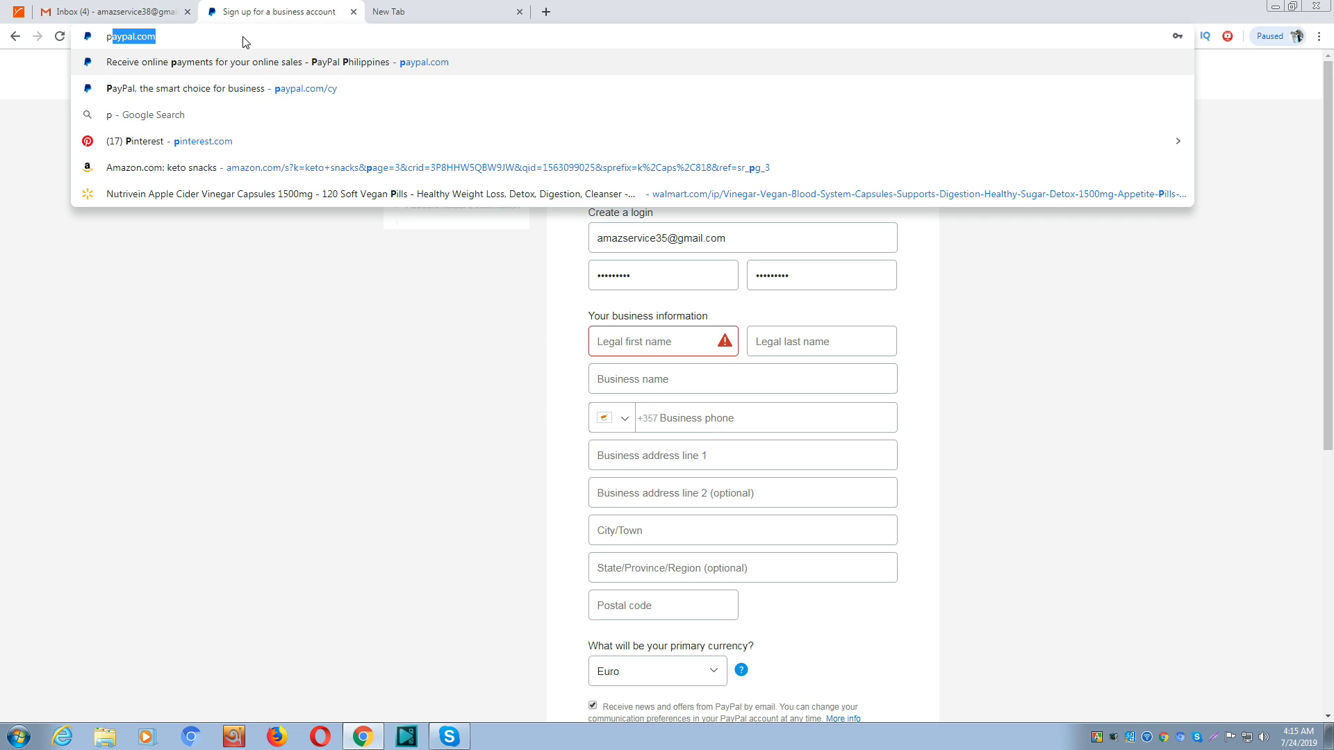
{"action": "left_click", "coordinate": [232, 40]}
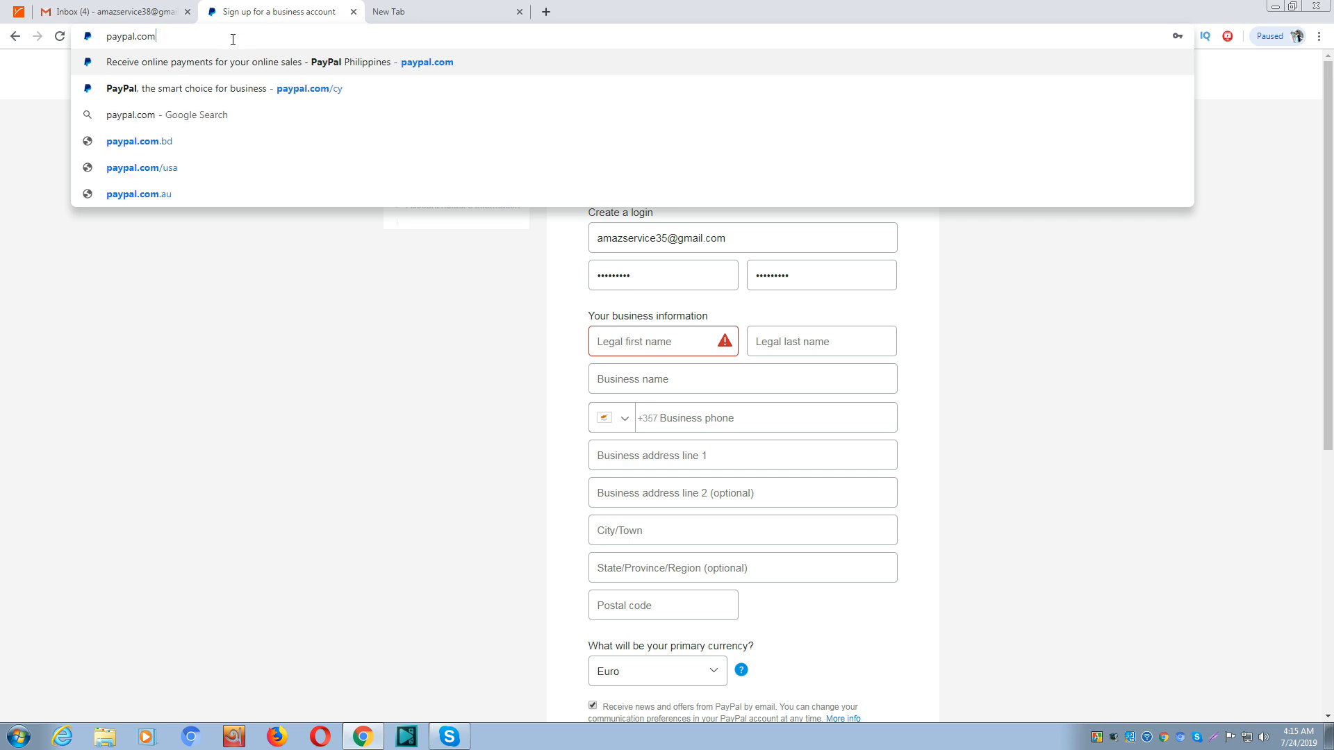
{"action": "type", "text": "/cy"}
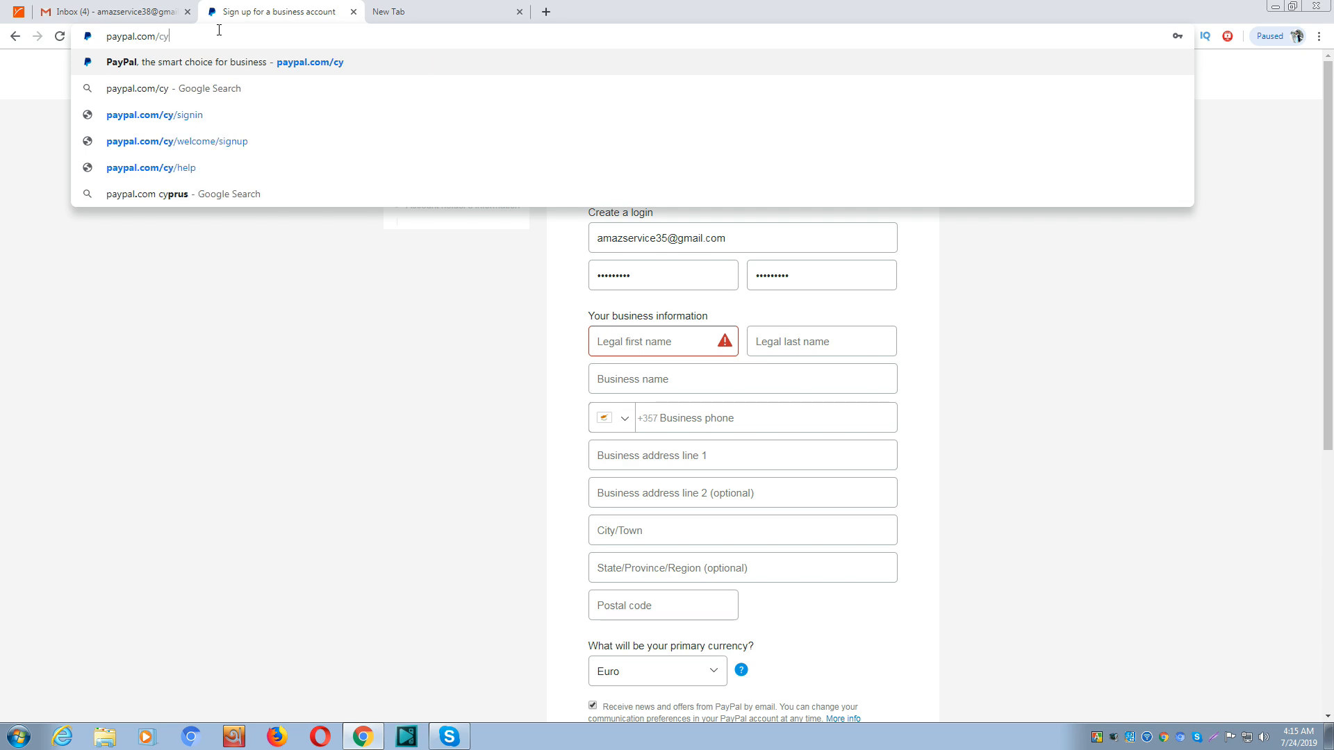
{"action": "key", "text": "Return"}
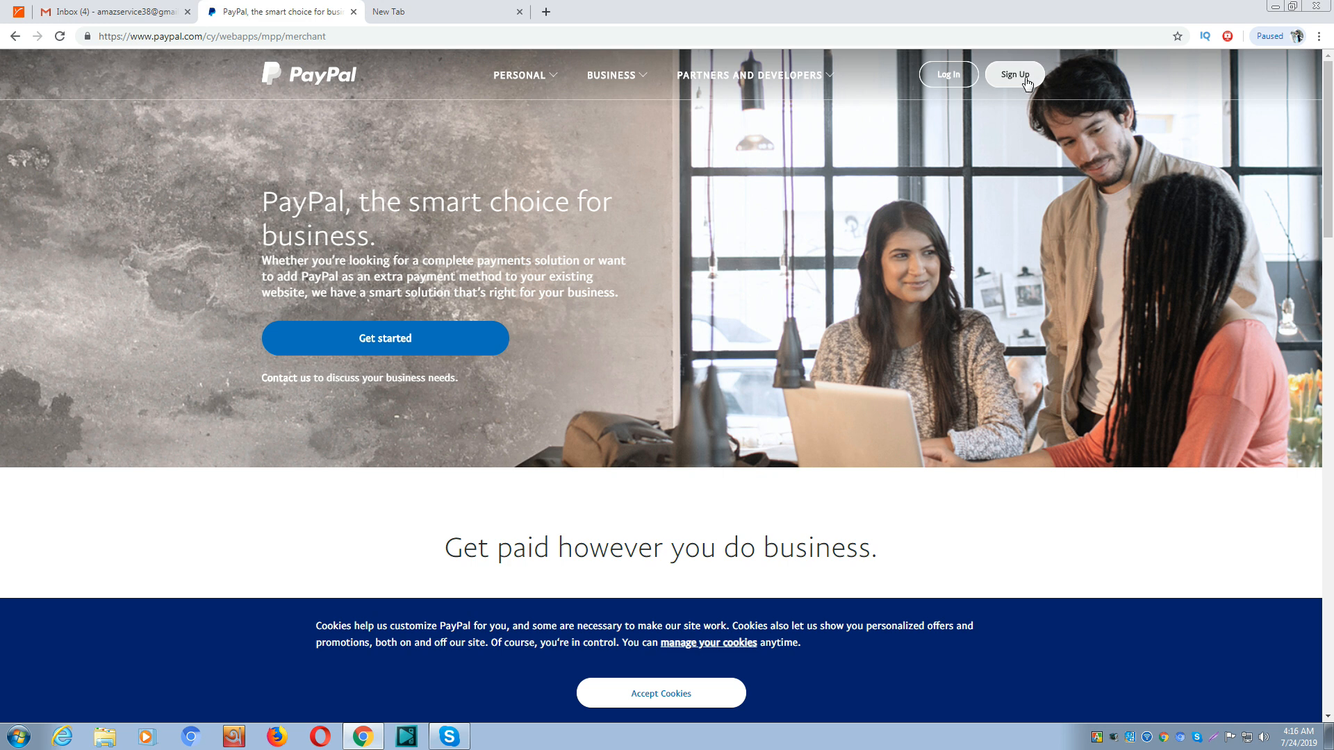
Start a PayPal Business Account signup with Cyprus confirmed as the business country
{"action": "left_click", "coordinate": [1027, 82]}
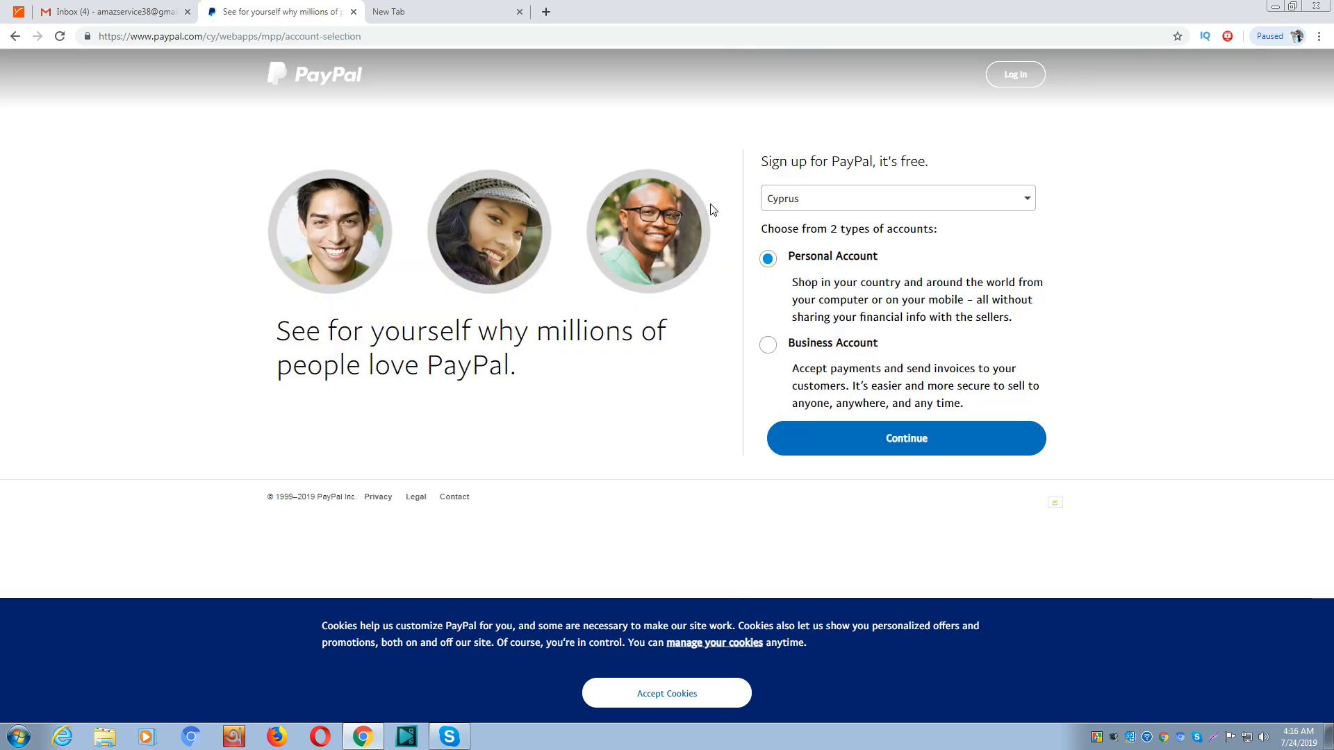
{"action": "left_click", "coordinate": [774, 351]}
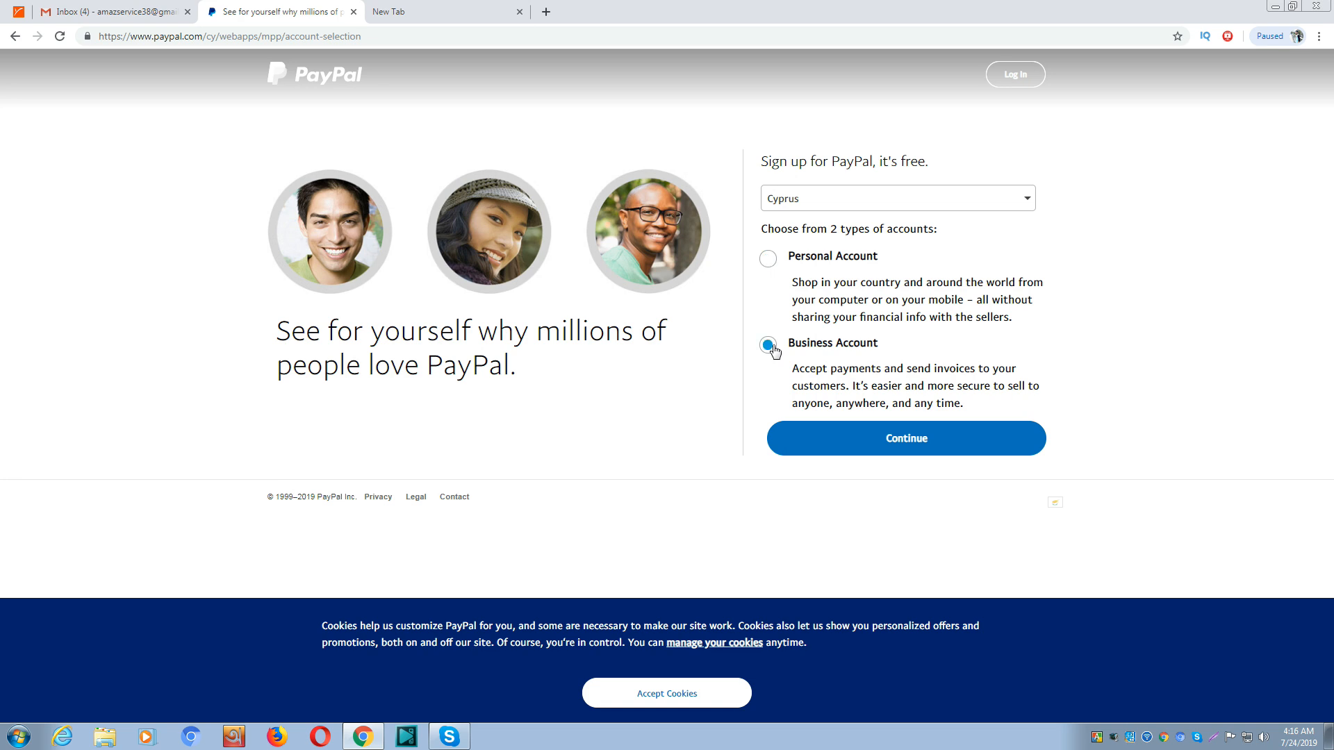
{"action": "left_click", "coordinate": [923, 443]}
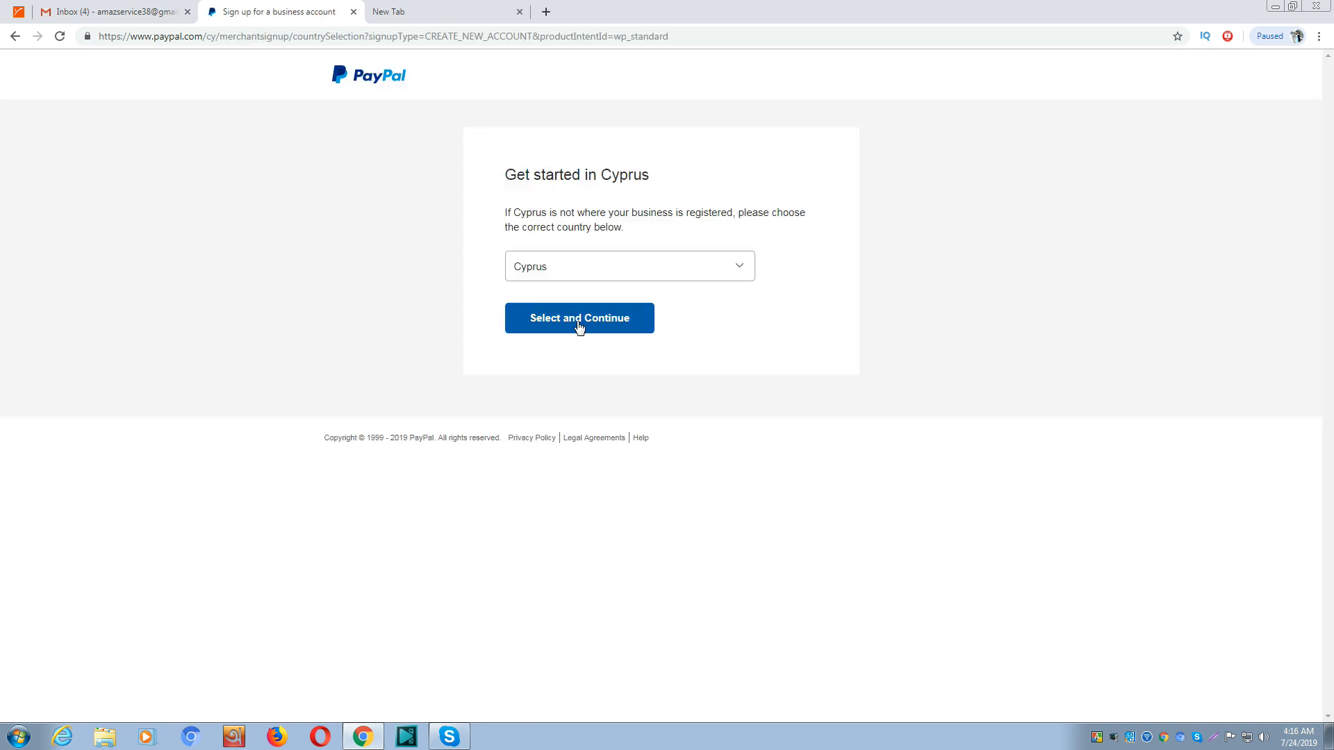
{"action": "left_click", "coordinate": [578, 325]}
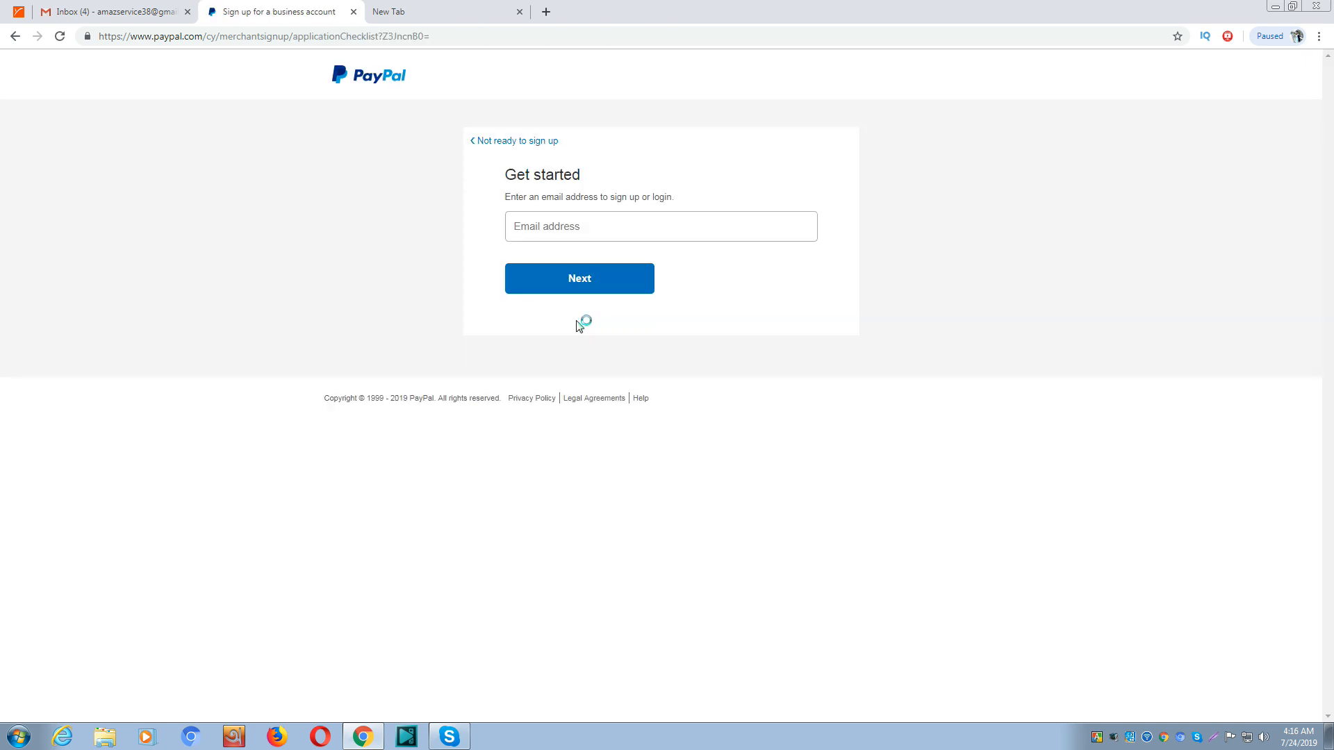
Copy the Gmail address from the other tab, paste it as the login email, and continue
{"action": "left_click", "coordinate": [585, 222]}
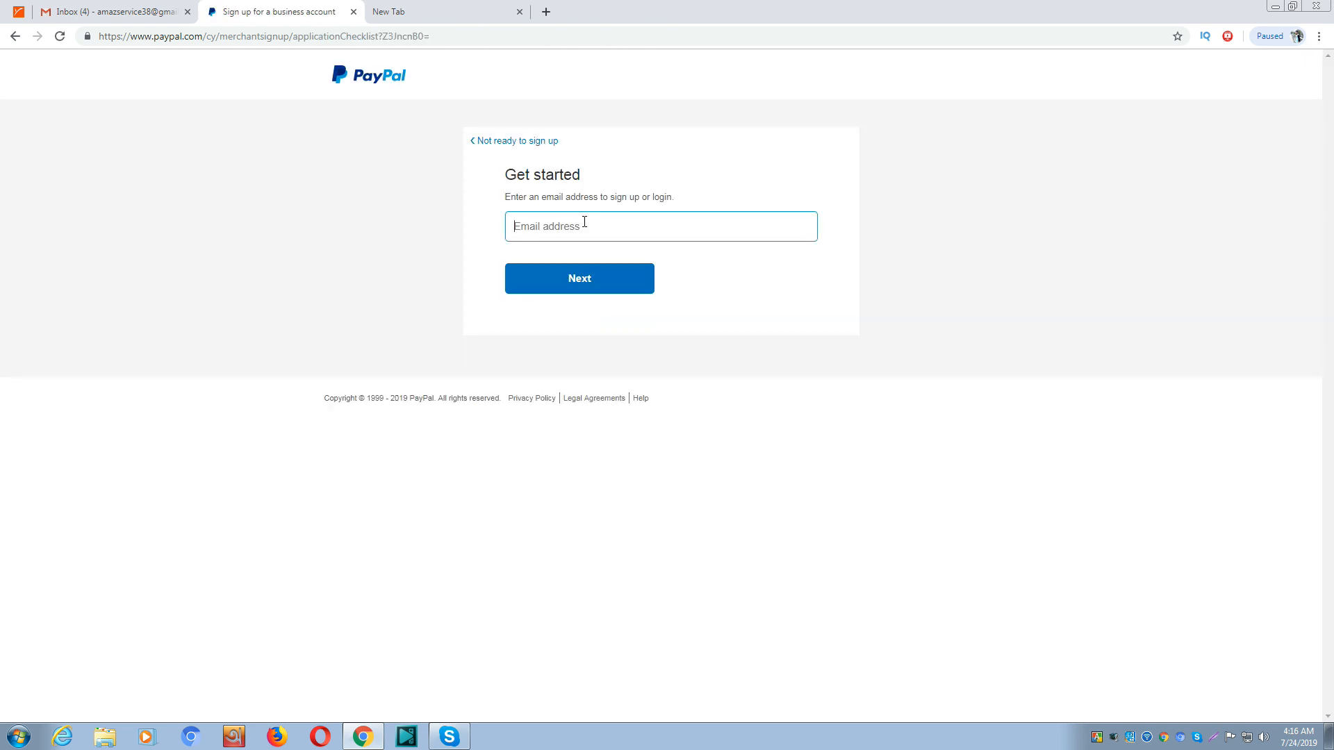
{"action": "left_click", "coordinate": [398, 12]}
{"action": "left_click", "coordinate": [259, 38]}
{"action": "right_click", "coordinate": [259, 38]}
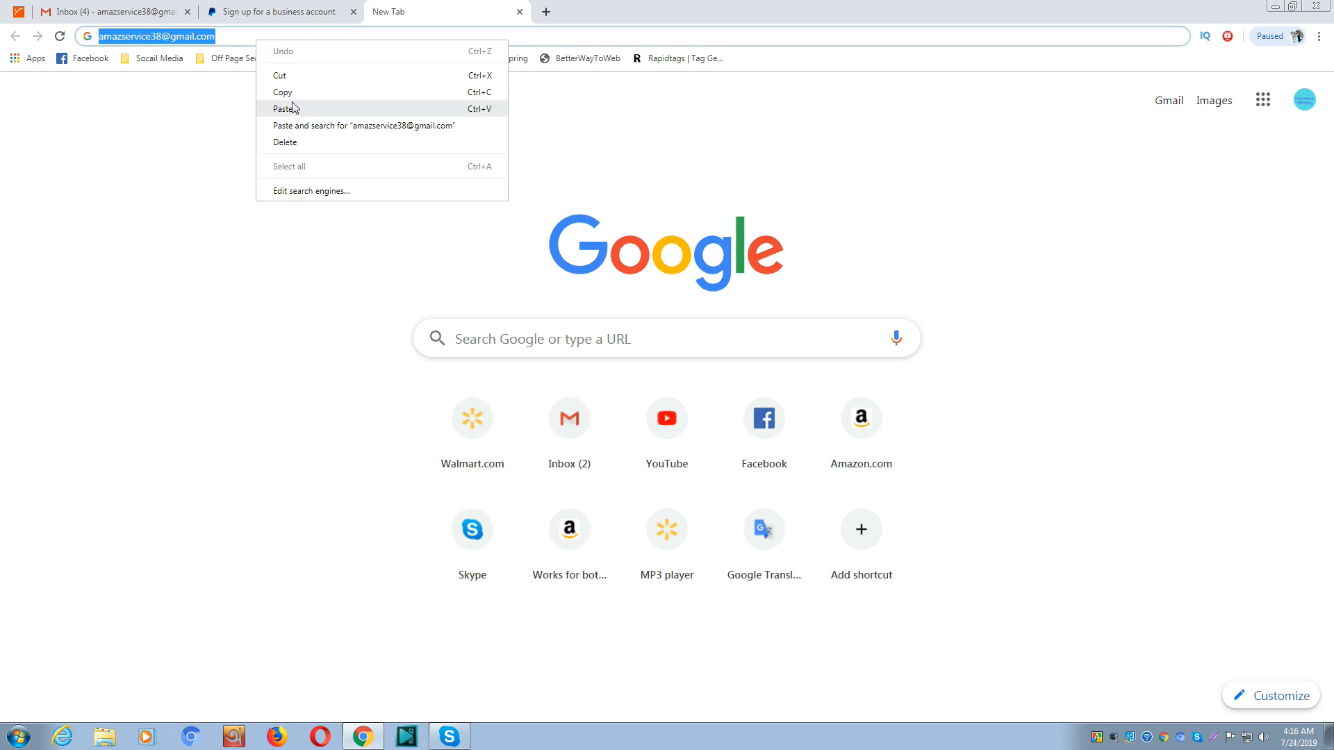
{"action": "left_click", "coordinate": [292, 91]}
{"action": "left_click", "coordinate": [278, 12]}
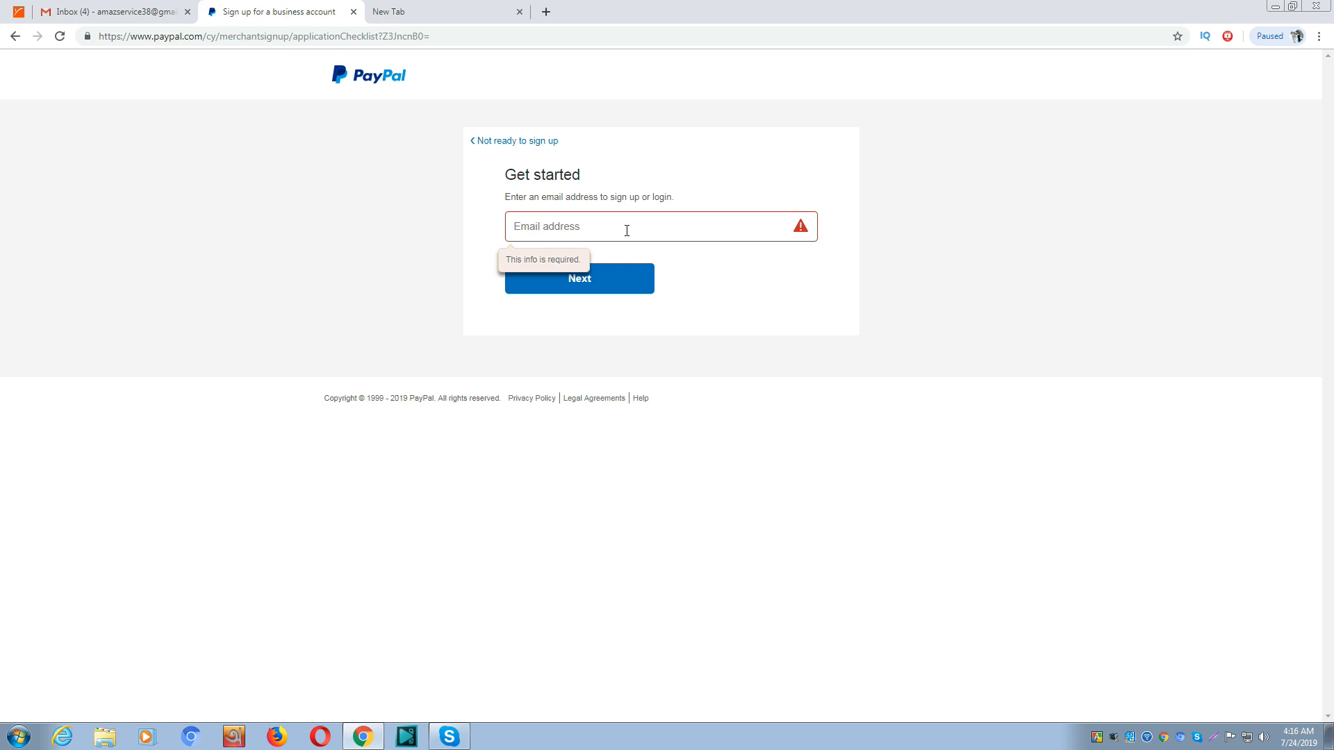
{"action": "key", "text": "ctrl+v"}
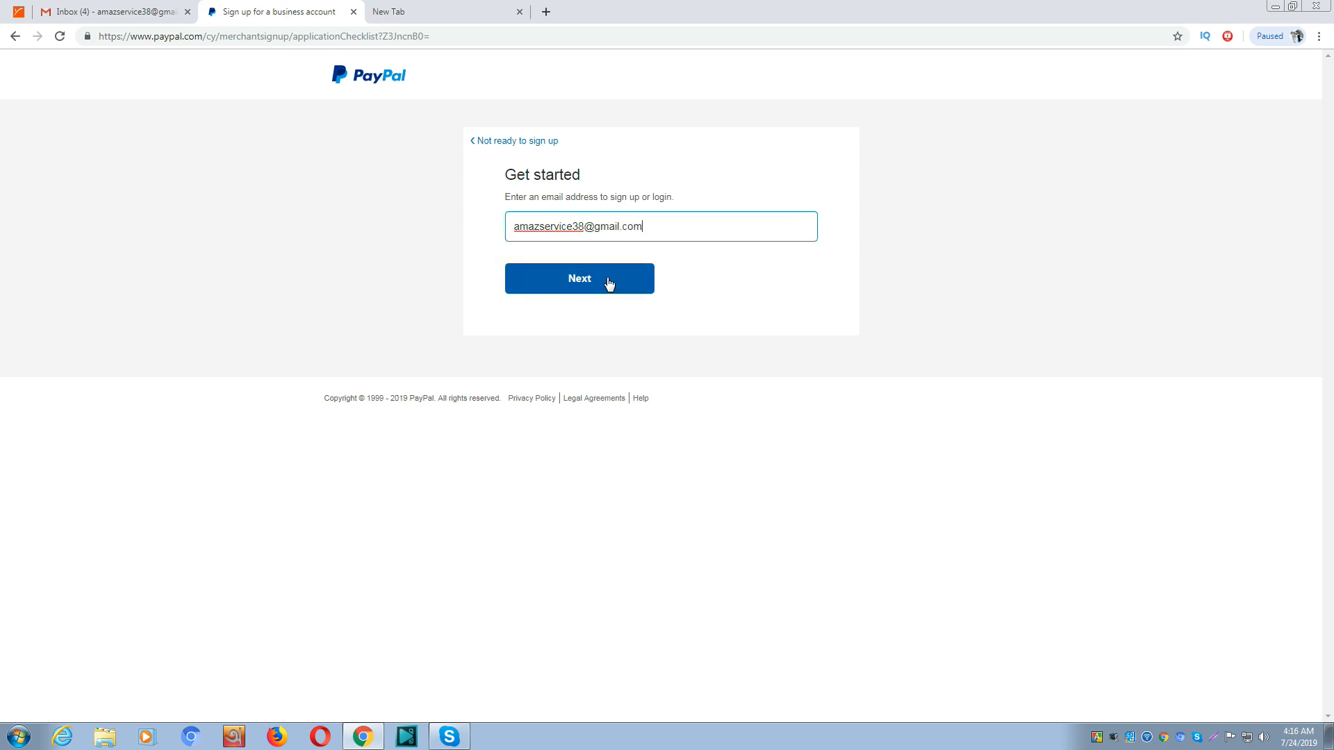
{"action": "left_click", "coordinate": [608, 282]}
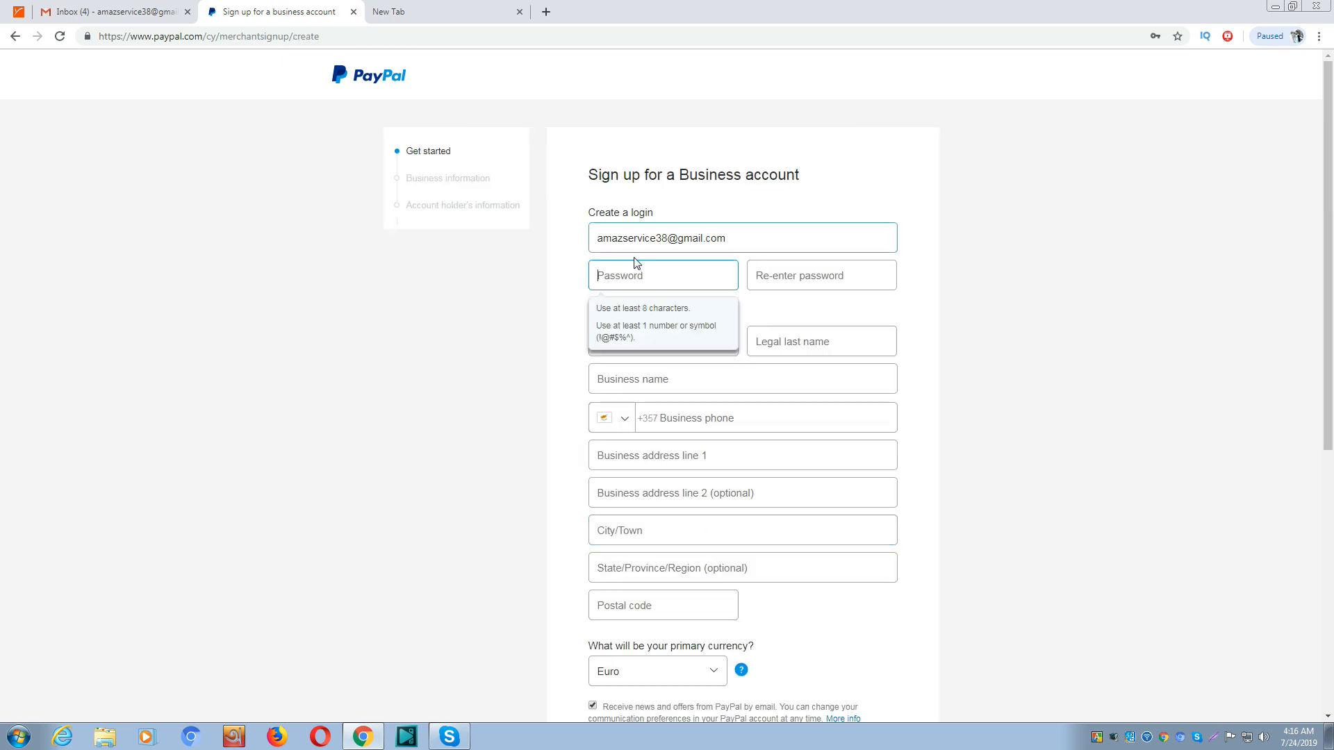
Enter the account password and re-enter it in the confirmation field
{"action": "left_click", "coordinate": [639, 270]}
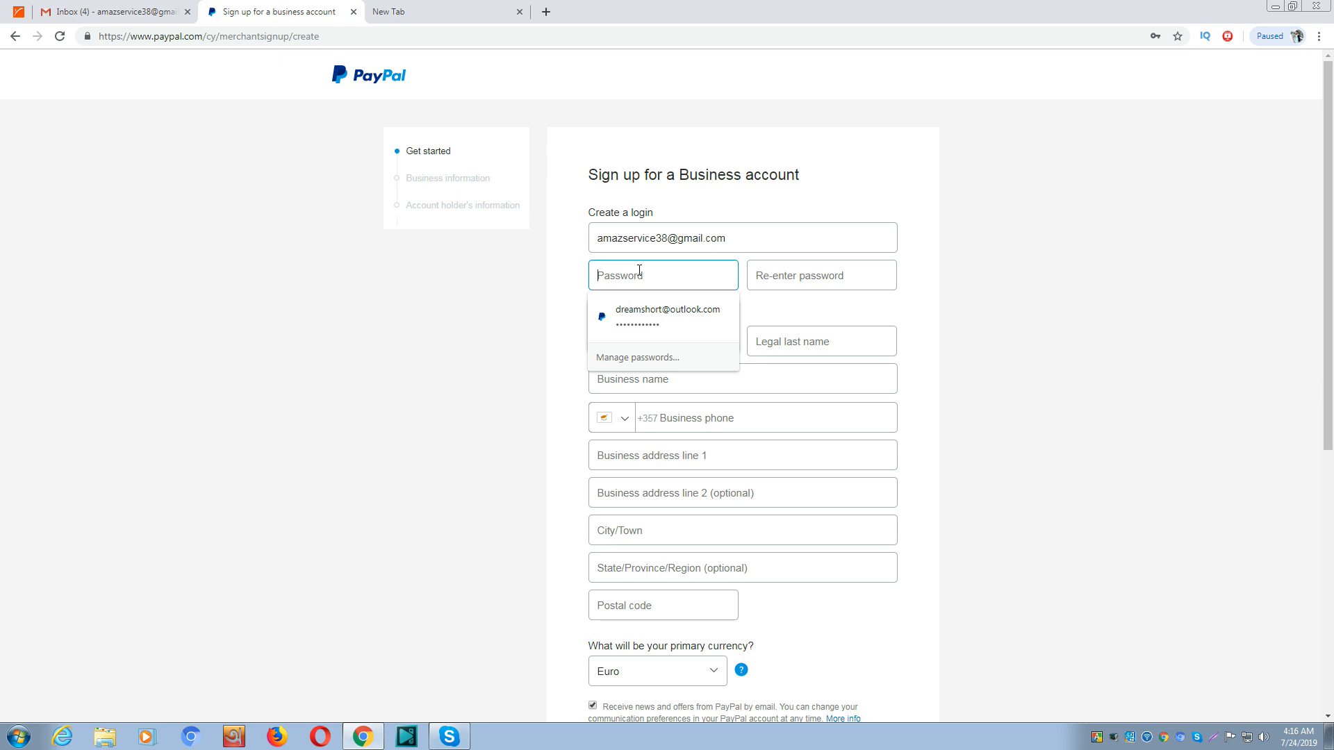
{"action": "type", "text": "••••"}
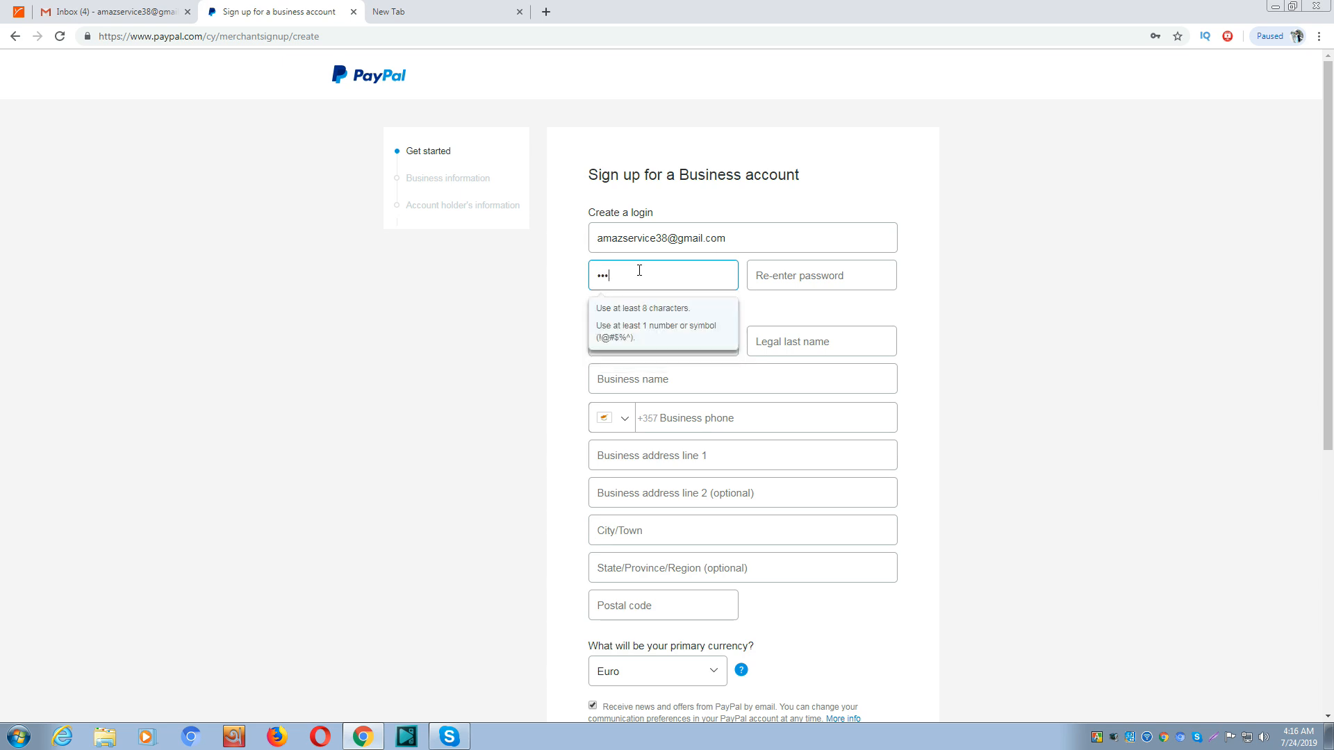
{"action": "type", "text": "•••••"}
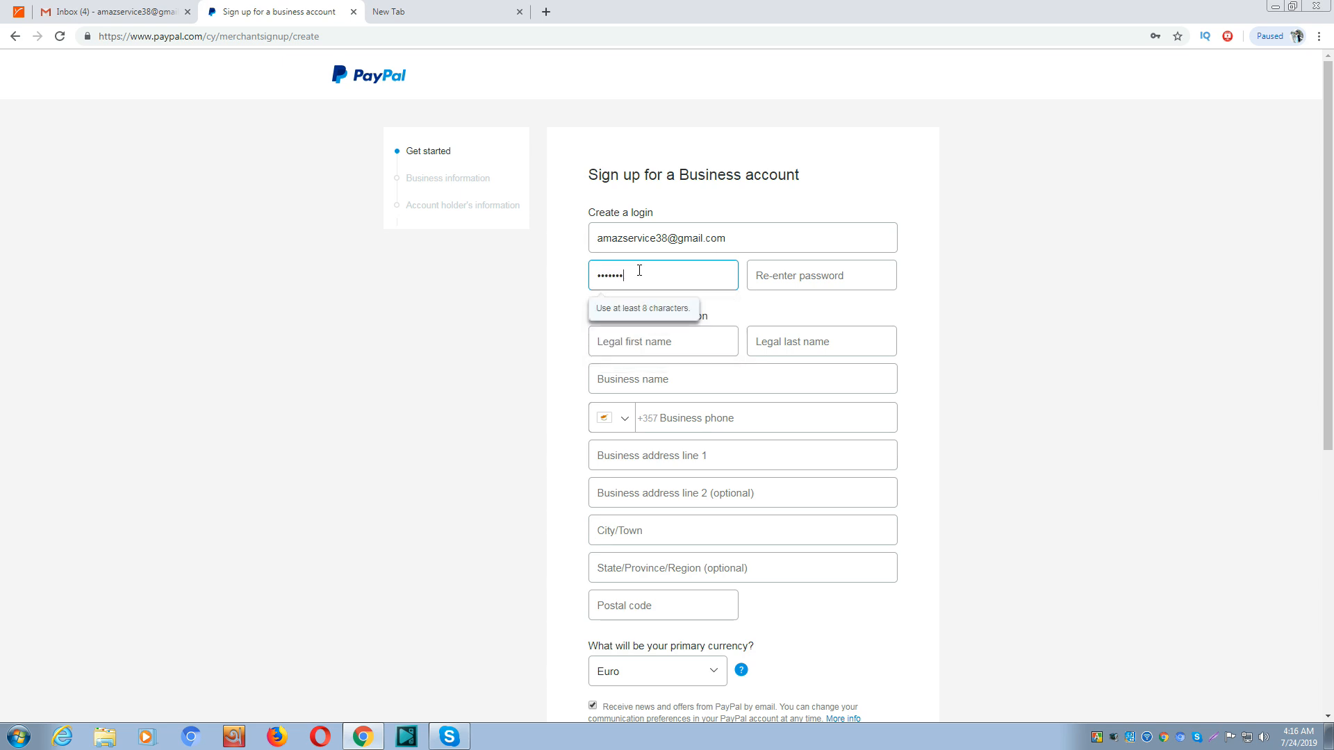
{"action": "left_click", "coordinate": [784, 275]}
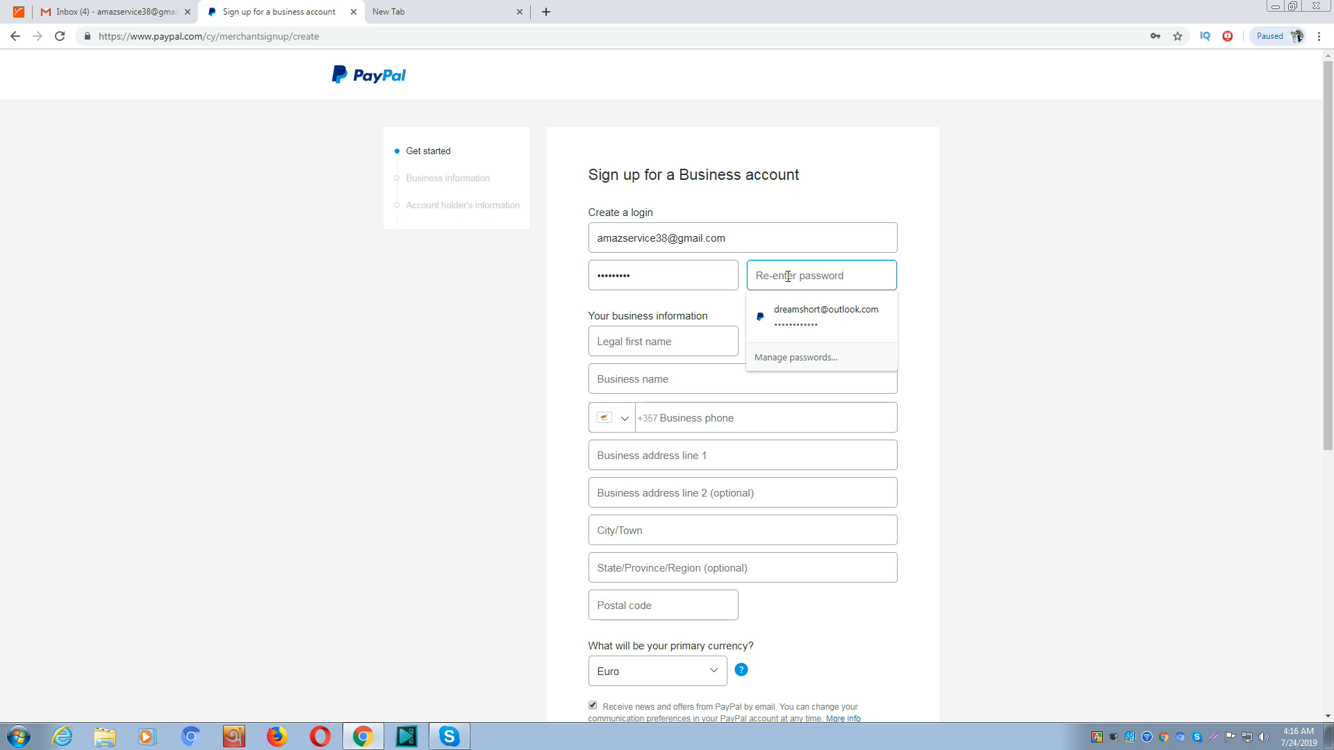
{"action": "type", "text": "•••••••"}
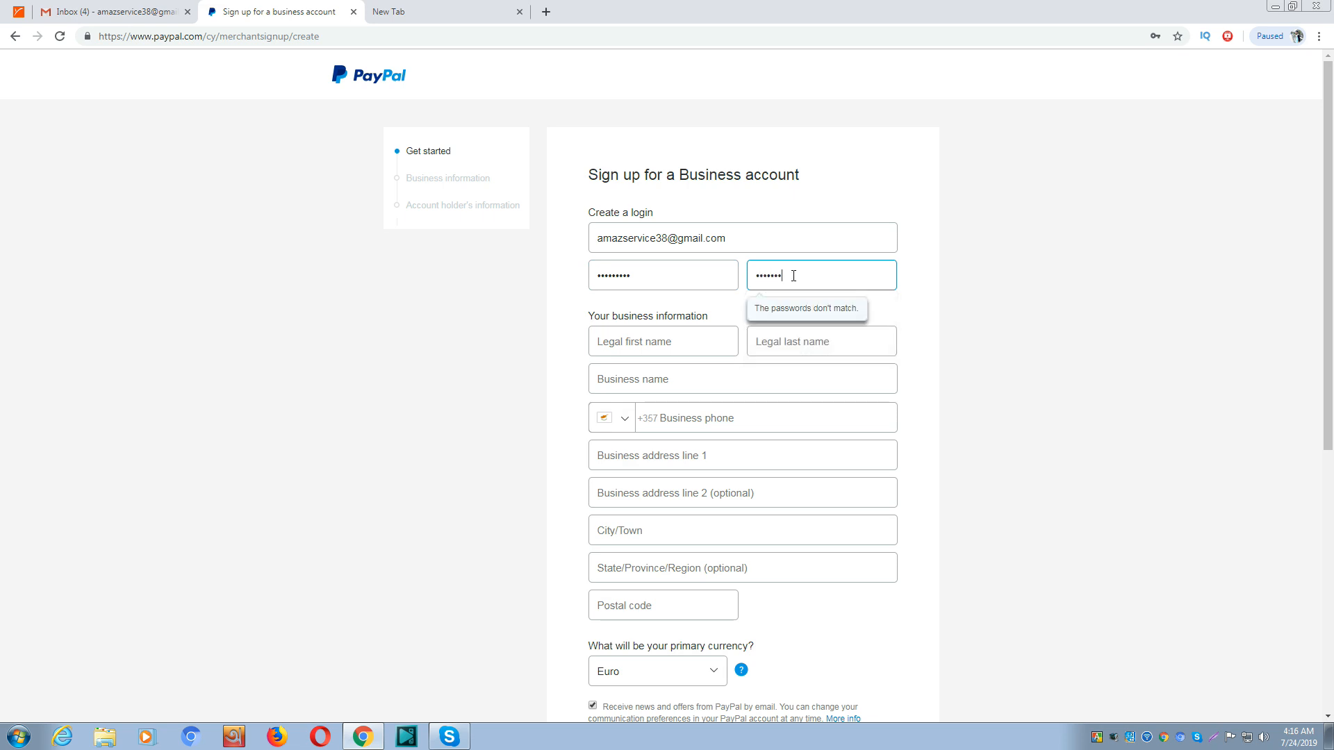
Fill in the owner's legal first and last name and business name Pns
{"action": "left_click", "coordinate": [704, 340]}
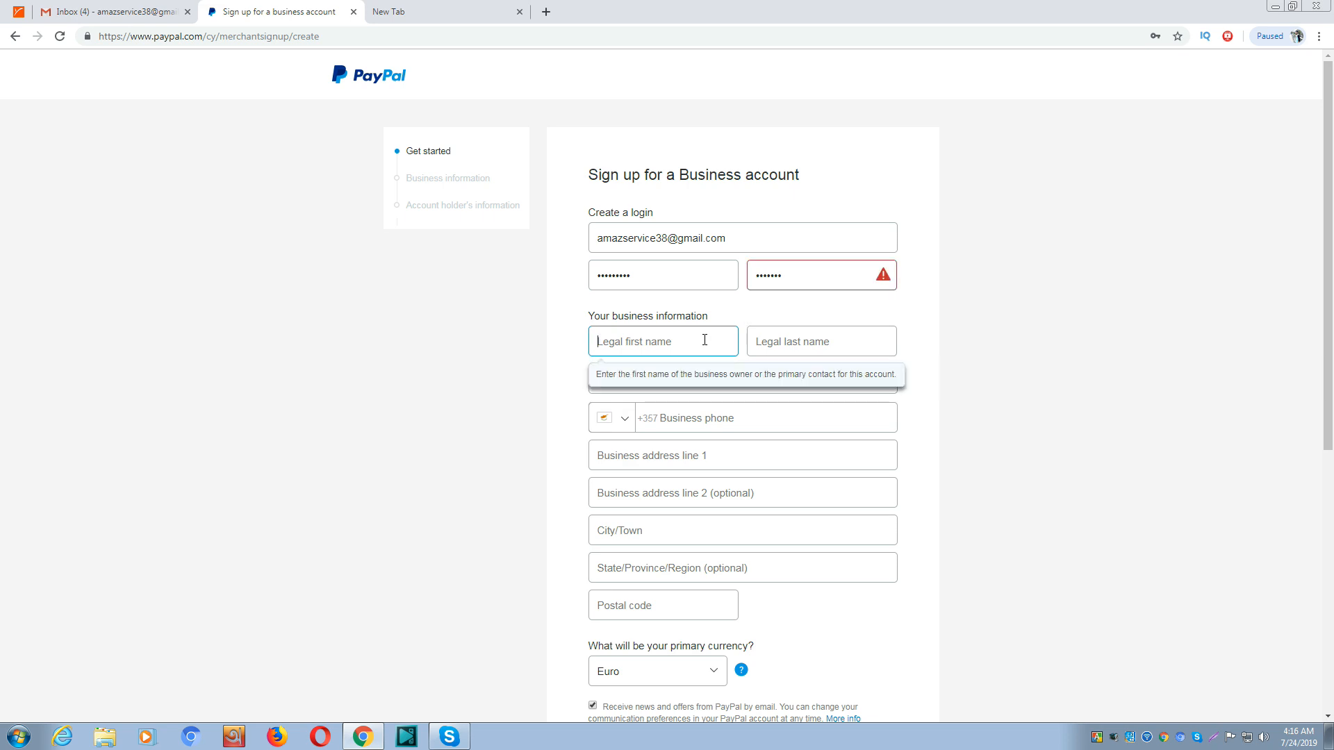
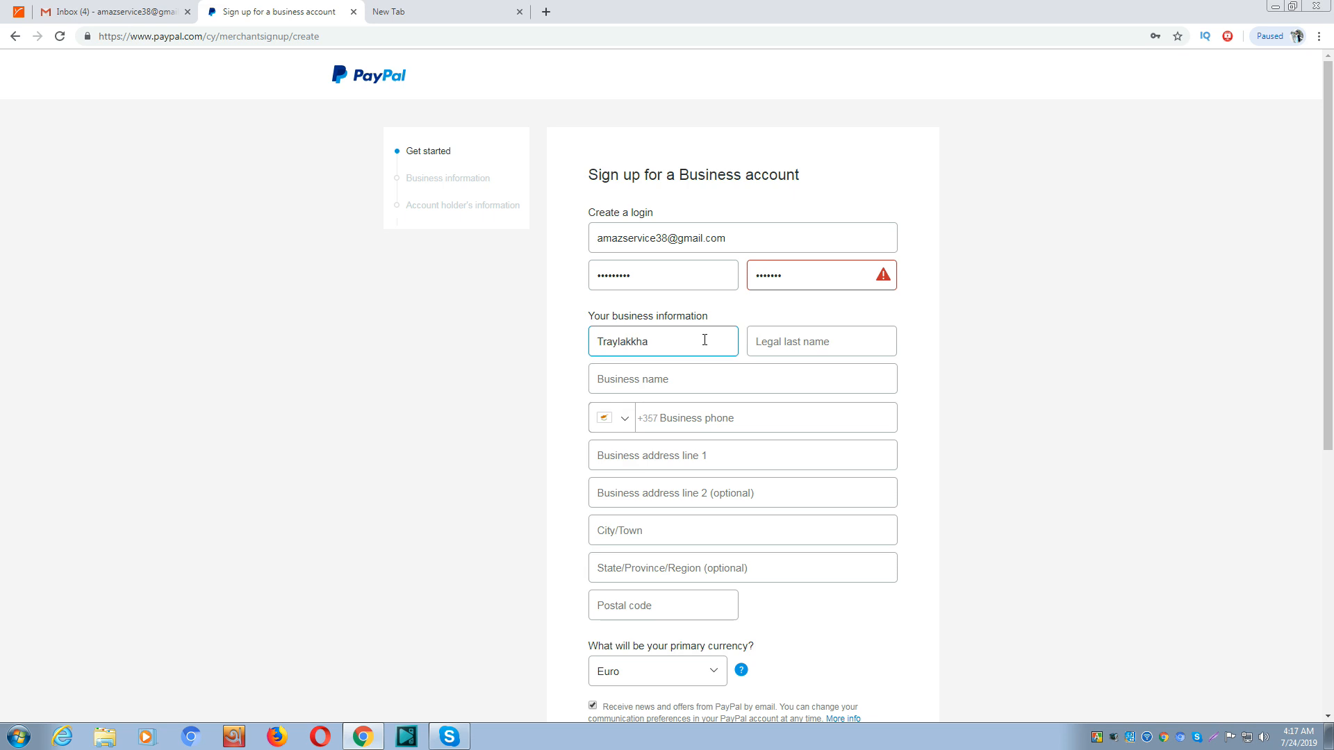
{"action": "left_click", "coordinate": [785, 343]}
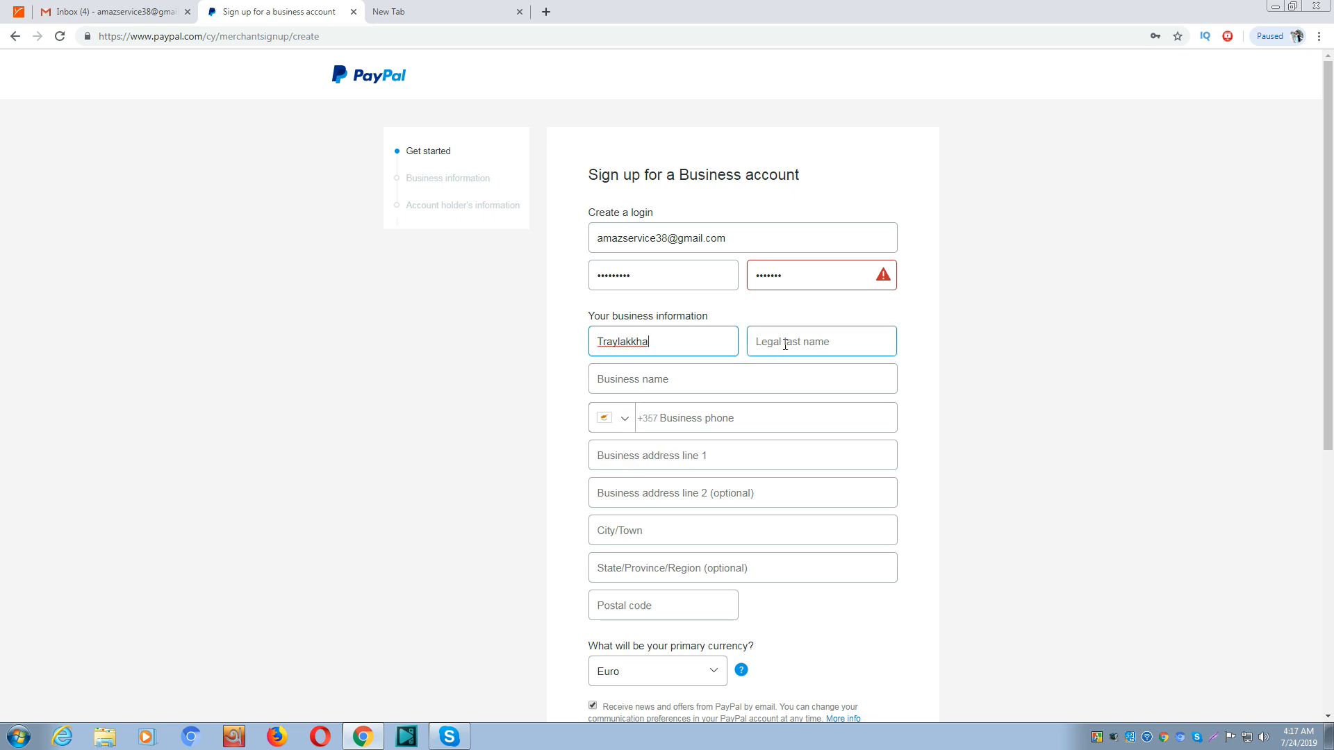
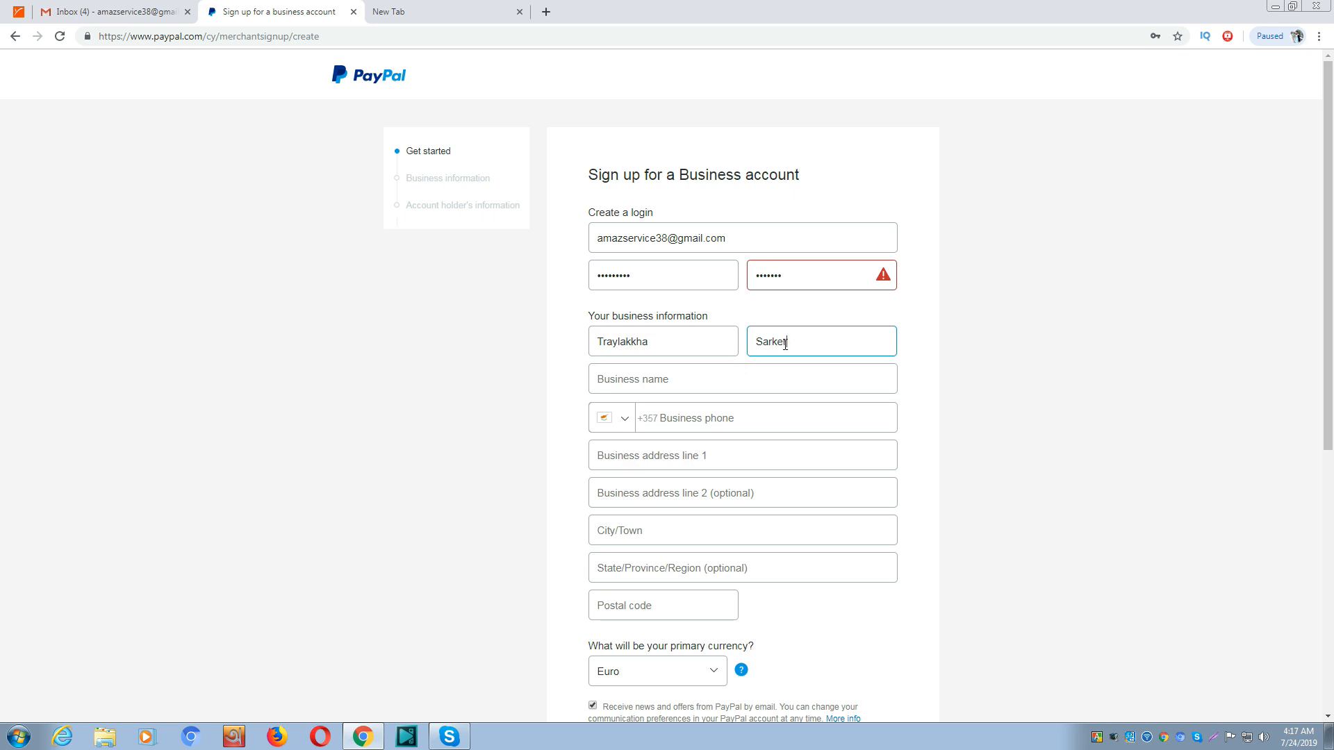
{"action": "left_click", "coordinate": [683, 381]}
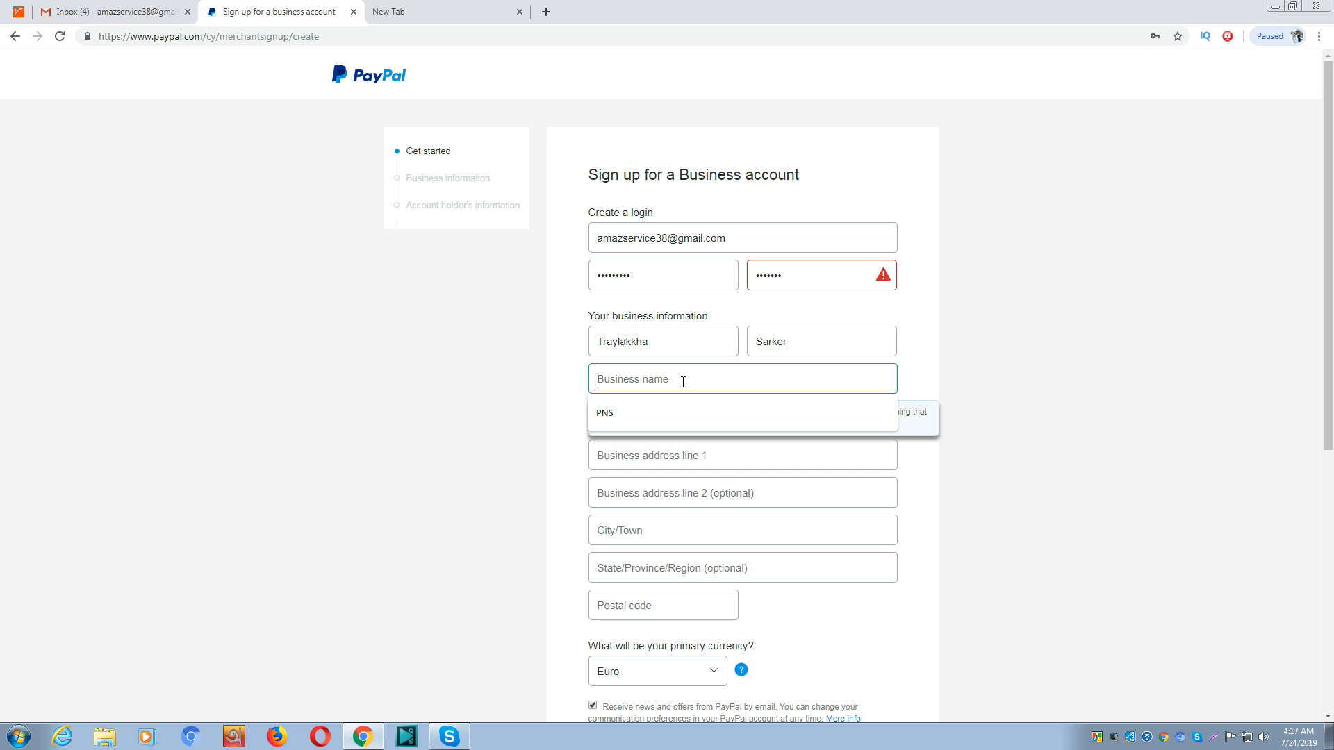
{"action": "type", "text": "Pns"}
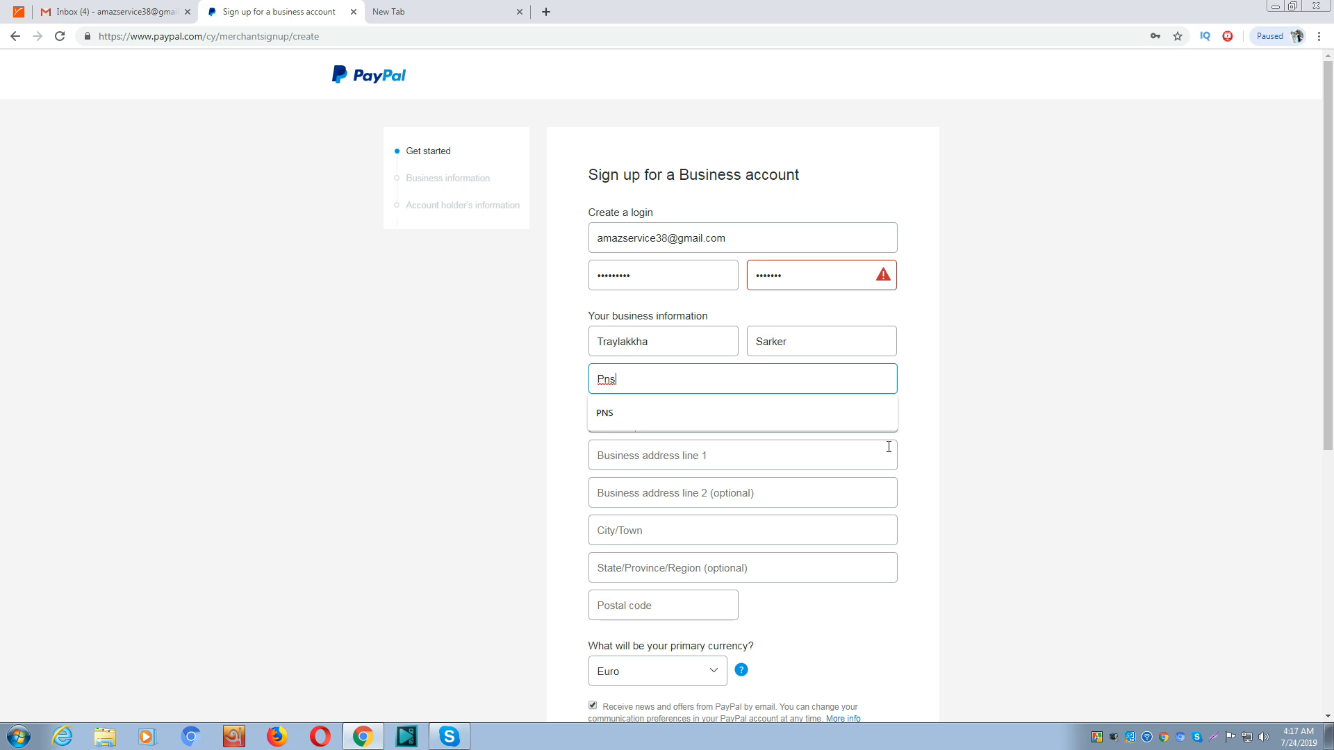
{"action": "left_click", "coordinate": [710, 421]}
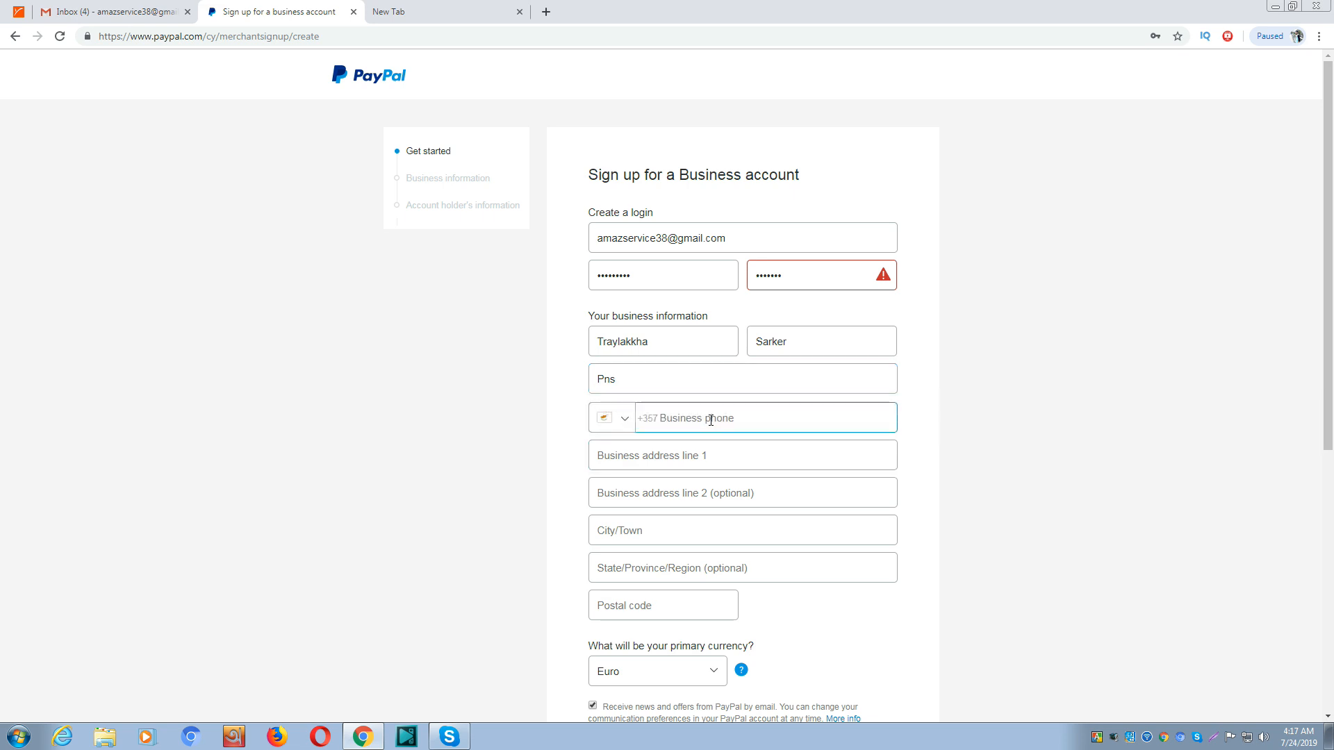
Set the business phone country code to Bangladesh +880 and enter the phone number
{"action": "left_click", "coordinate": [624, 420]}
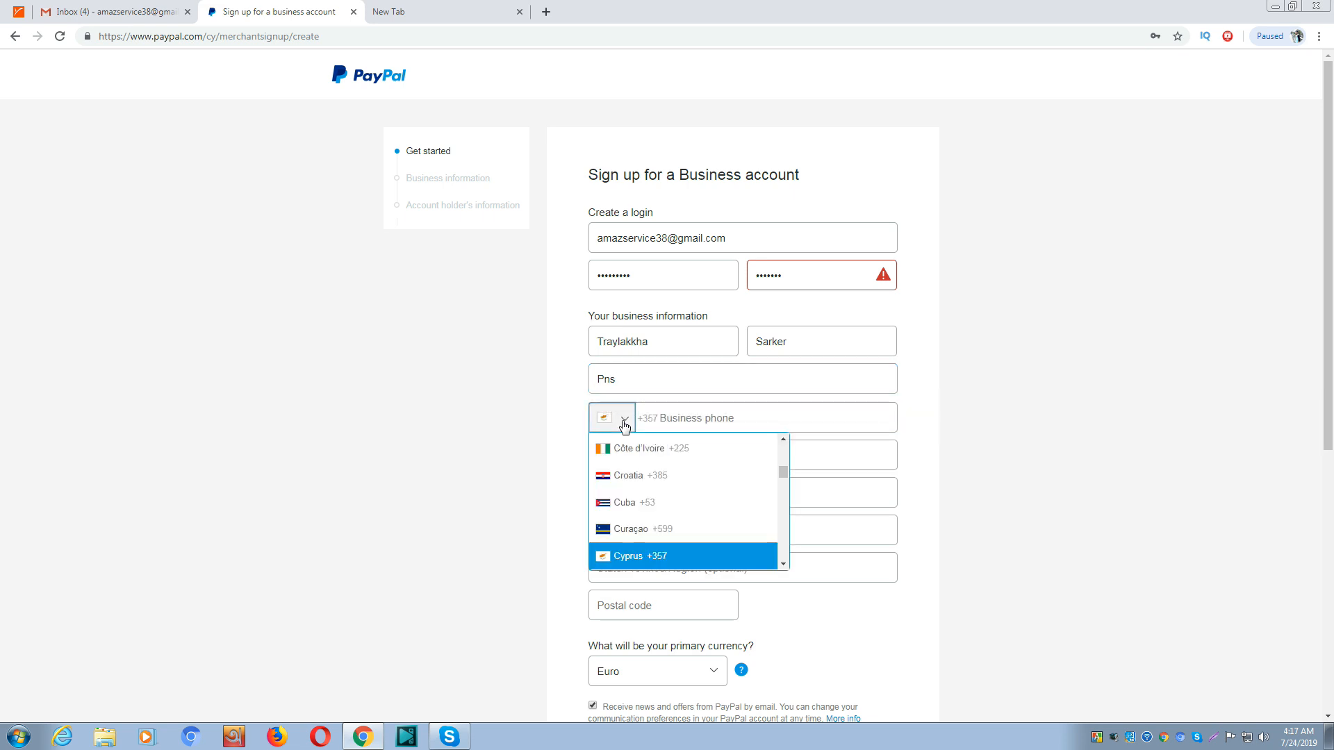
{"action": "scroll", "coordinate": [643, 465], "scroll_direction": "up", "scroll_amount": 10}
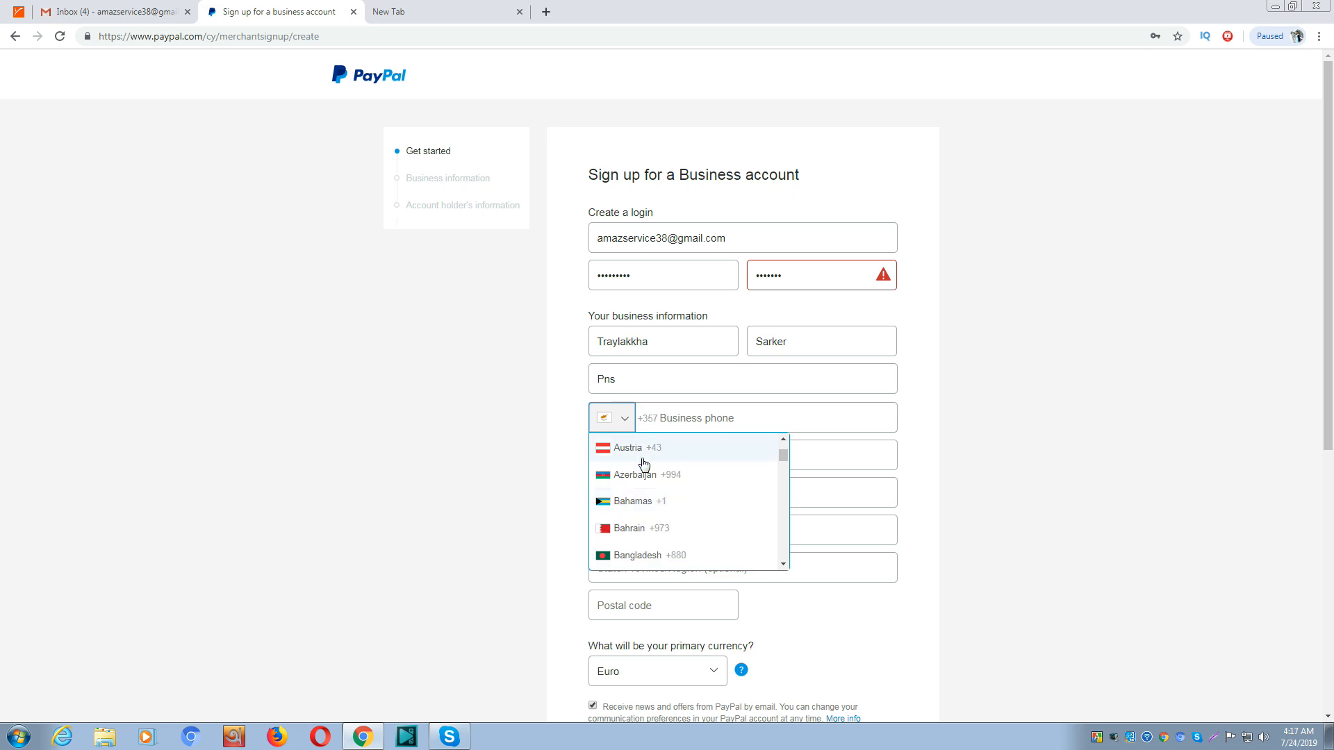
{"action": "left_click", "coordinate": [674, 556]}
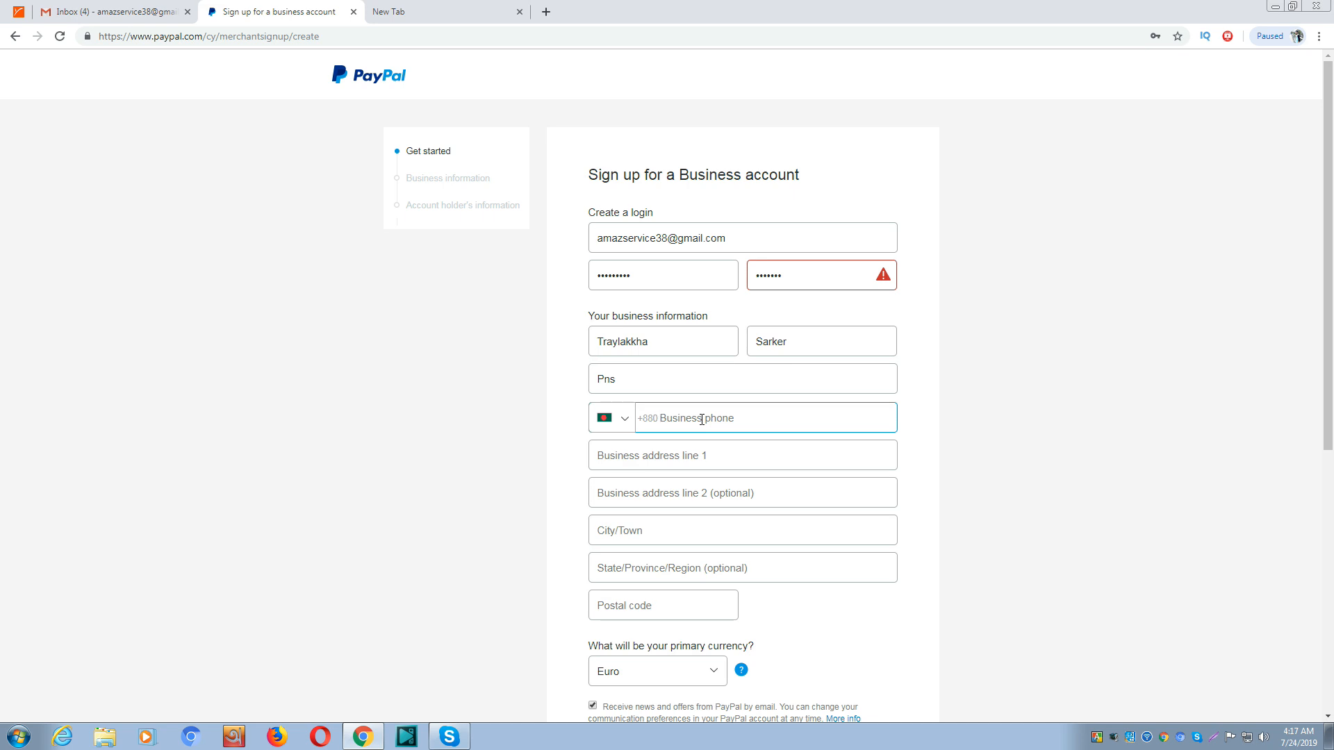
{"action": "type", "text": "0188"}
{"action": "left_click_drag", "start_coordinate": [682, 417], "coordinate": [663, 415]}
{"action": "key", "text": "BackSpace"}
Fill in the street address, city and state or province, correcting the city entry
{"action": "left_click", "coordinate": [710, 456]}
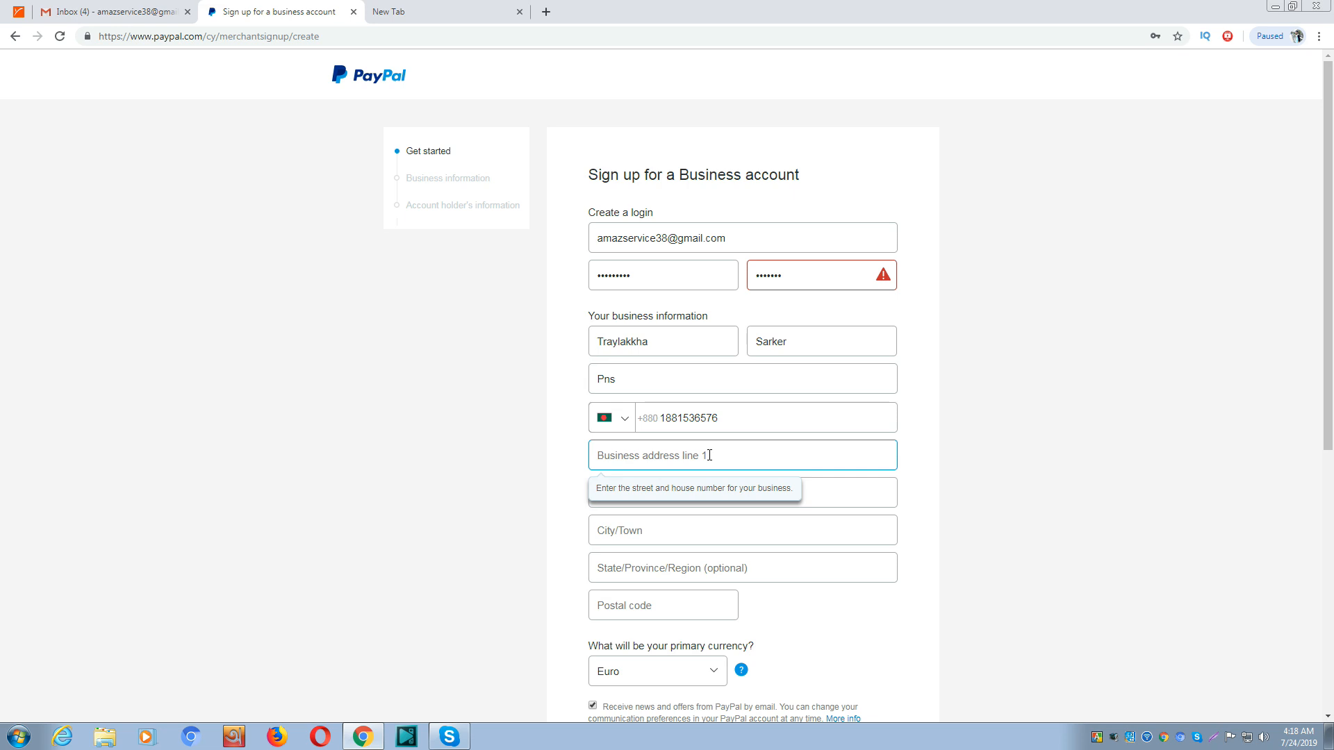
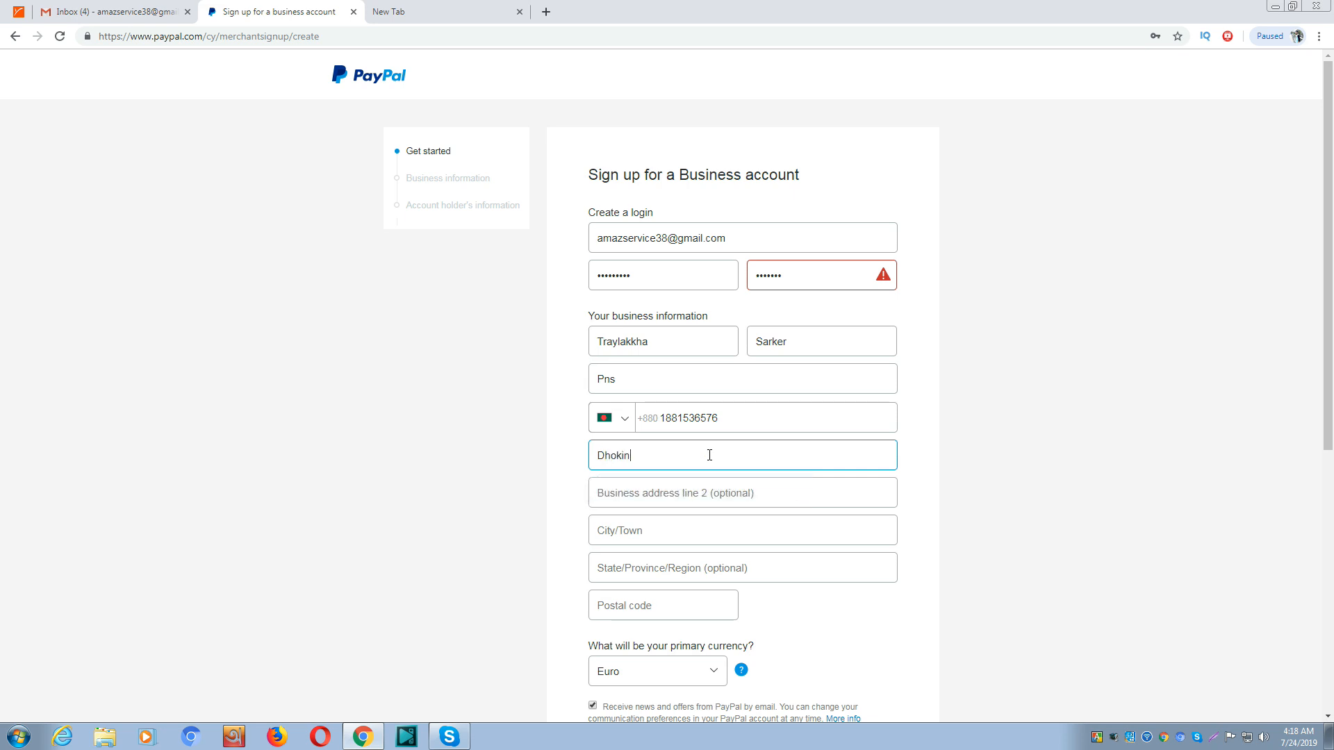
{"action": "left_click", "coordinate": [702, 486]}
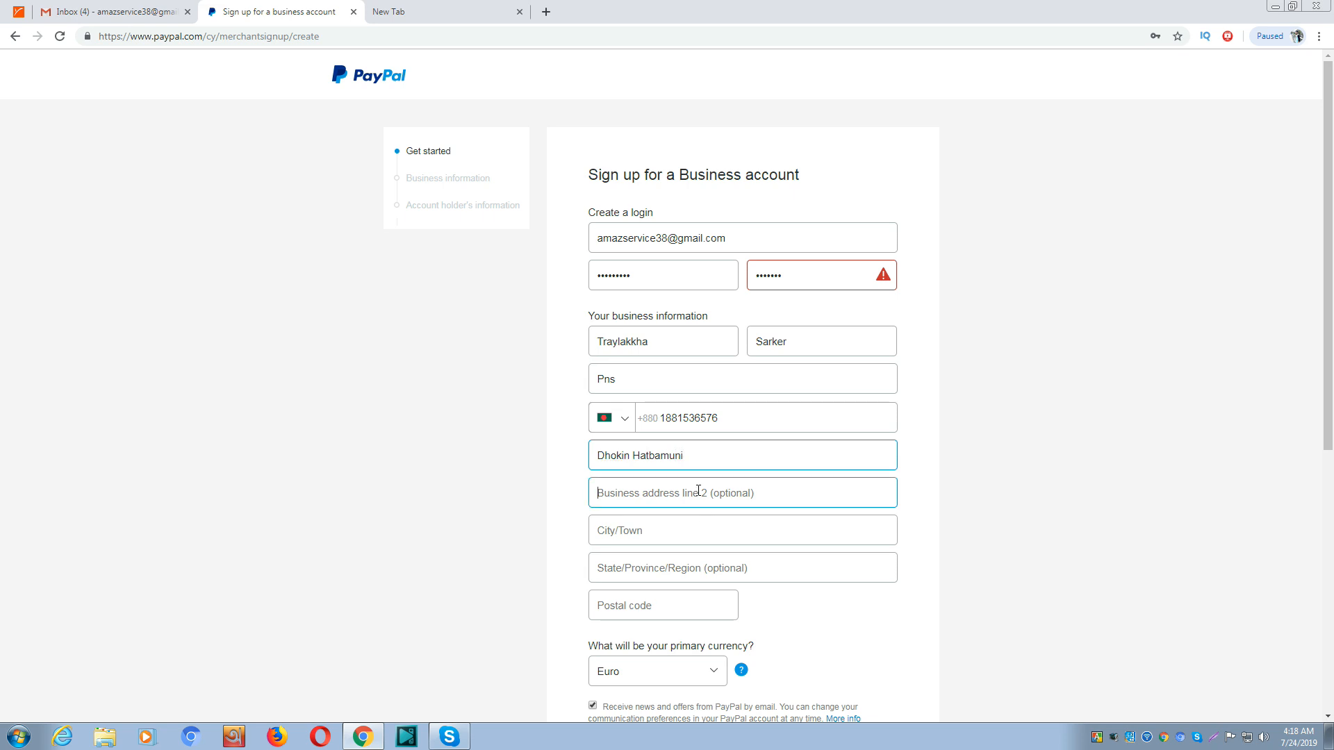
{"action": "left_click", "coordinate": [719, 524]}
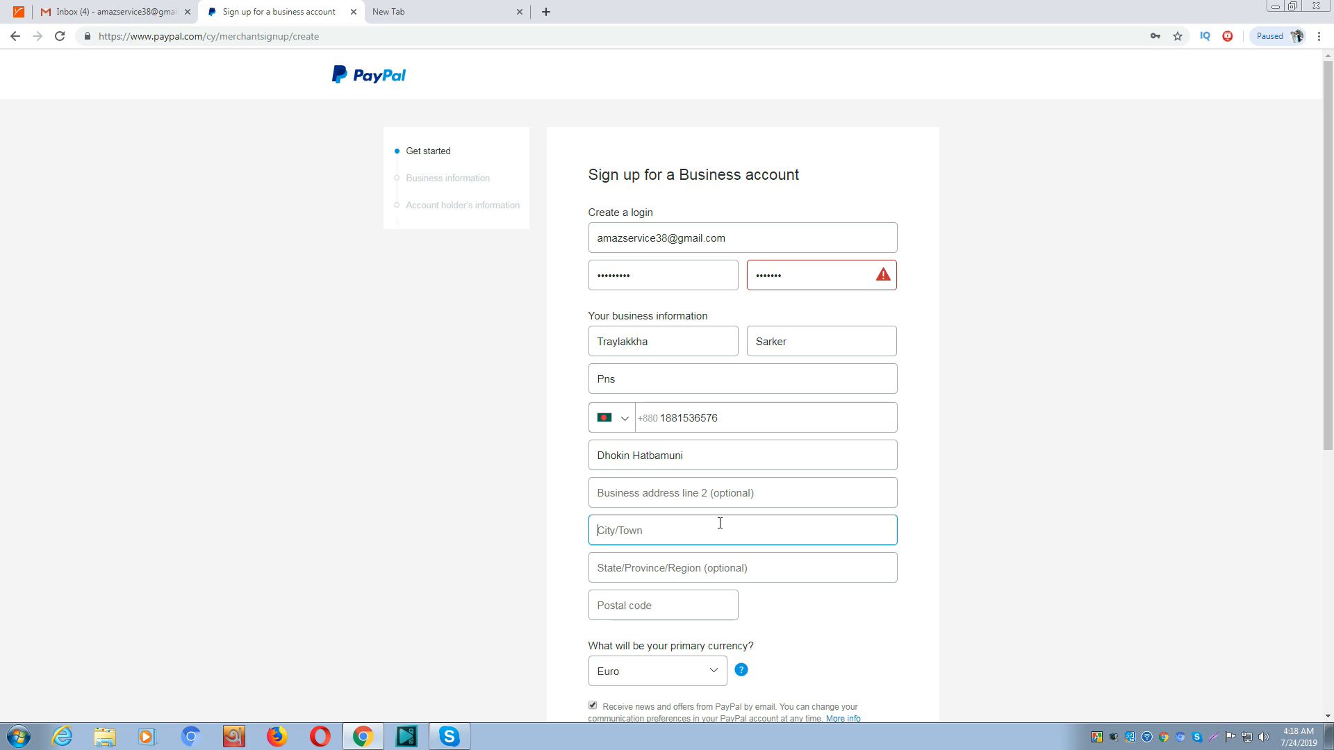
{"action": "type", "text": "Rangpur"}
{"action": "left_click", "coordinate": [696, 567]}
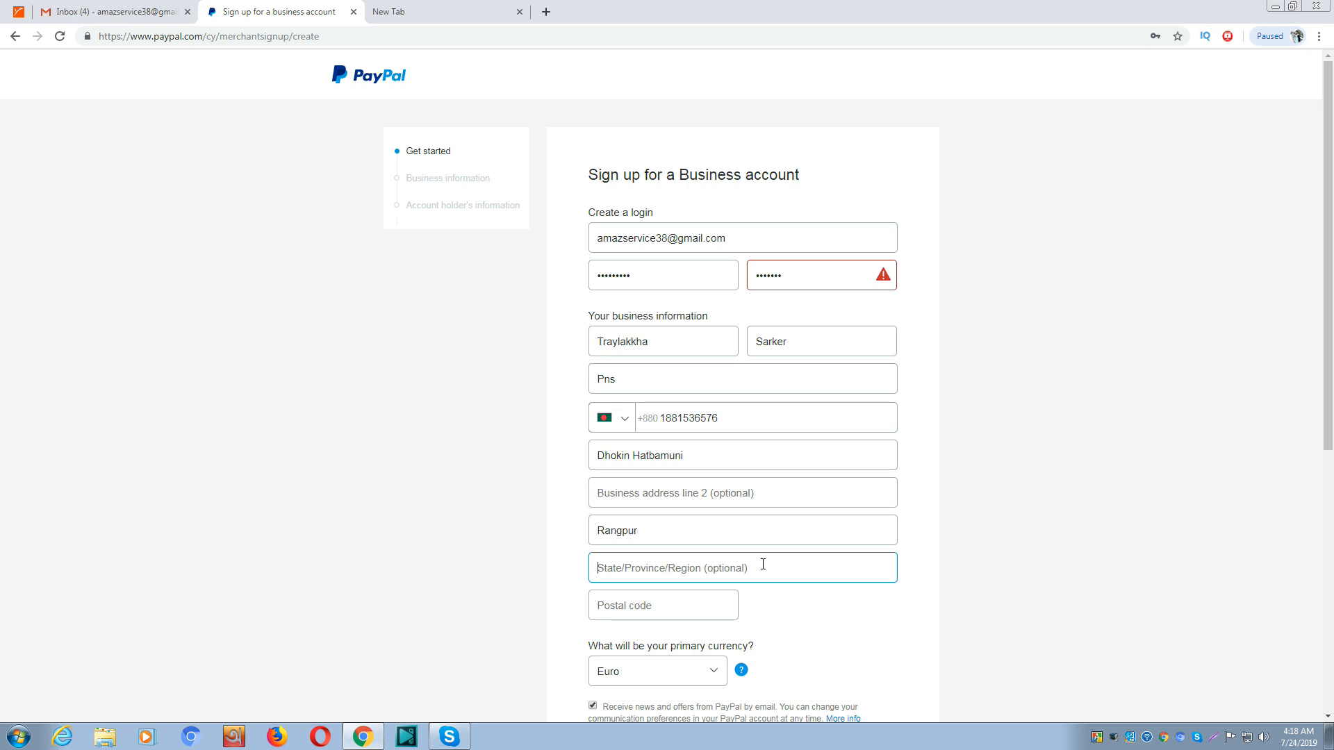
{"action": "type", "text": "Ra"}
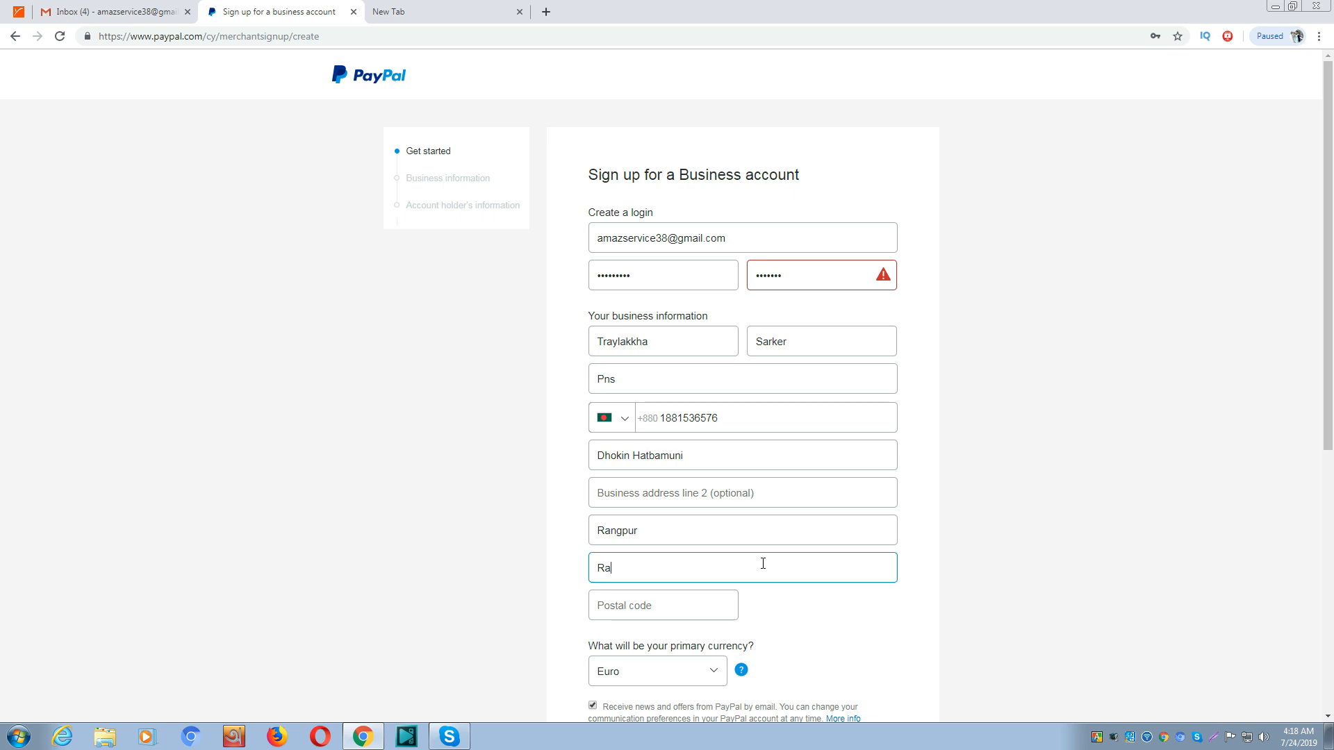
{"action": "type", "text": "ngpur"}
{"action": "double_click", "coordinate": [691, 532]}
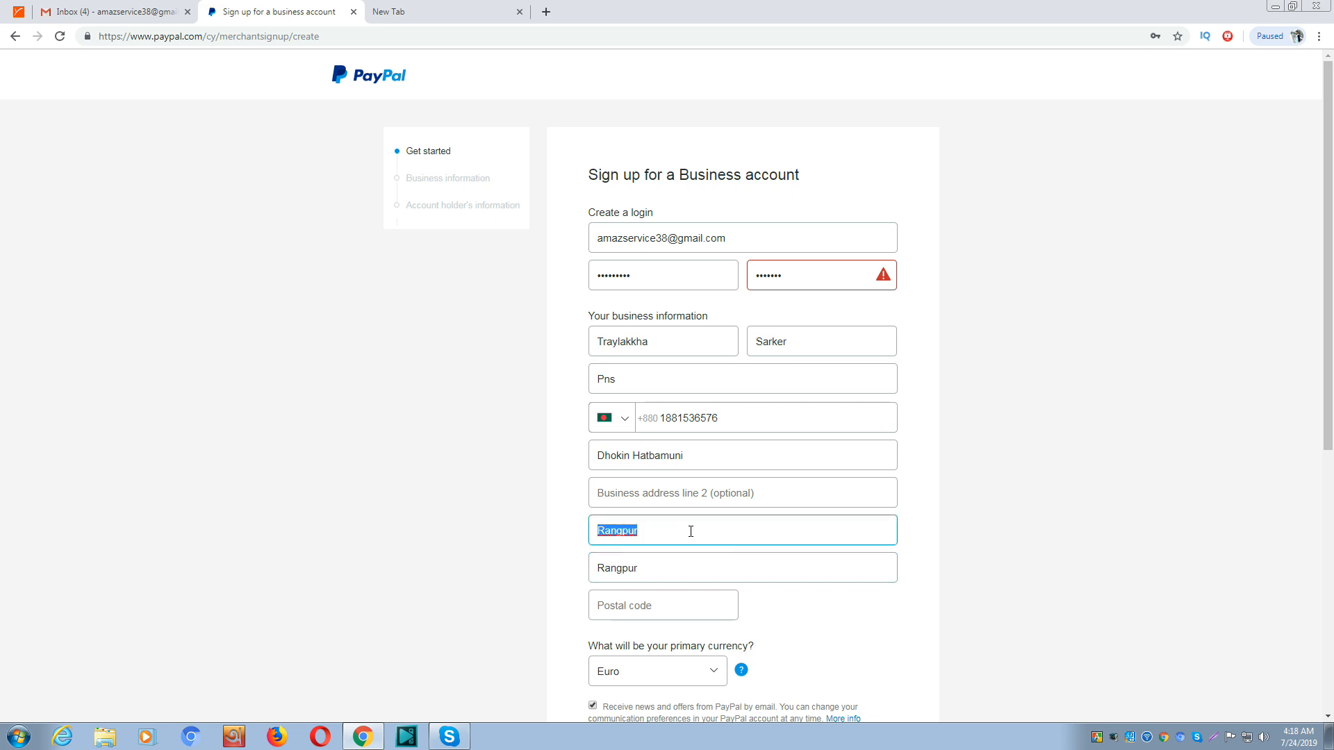
{"action": "key", "text": "BackSpace"}
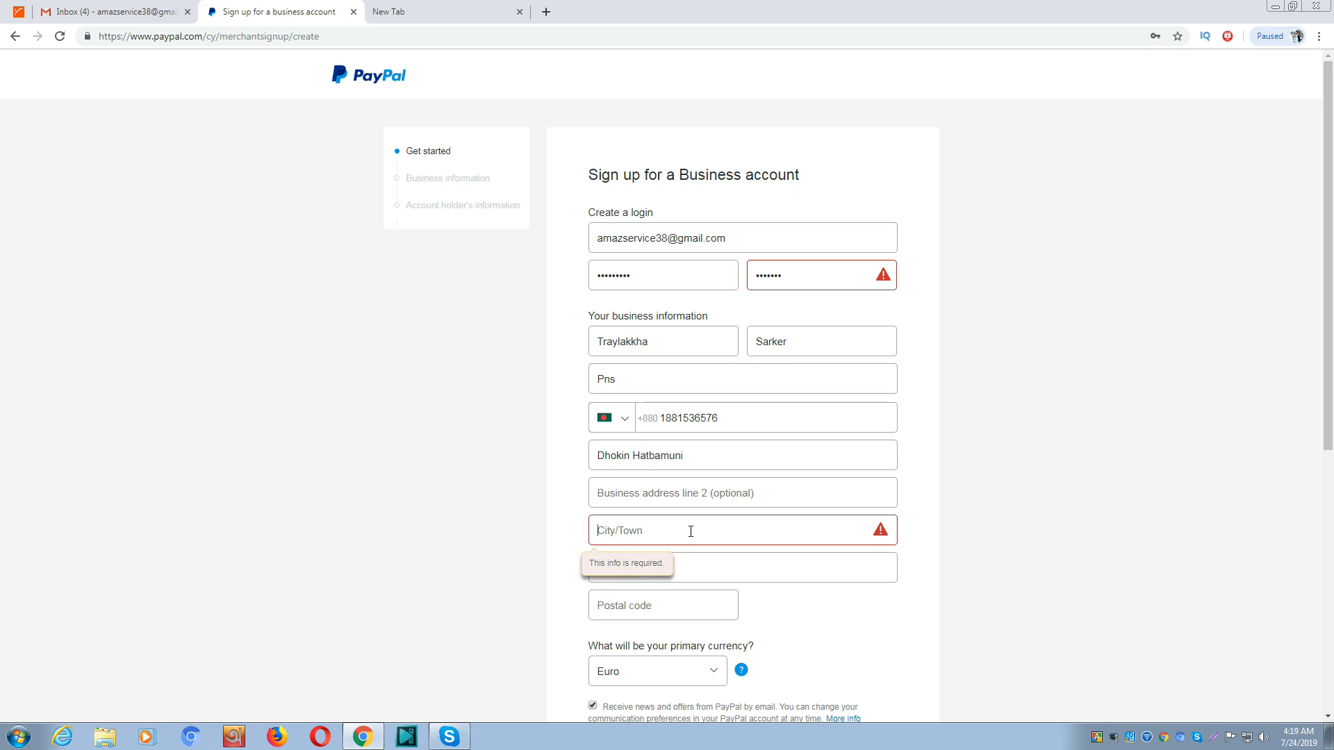
{"action": "type", "text": "G"}
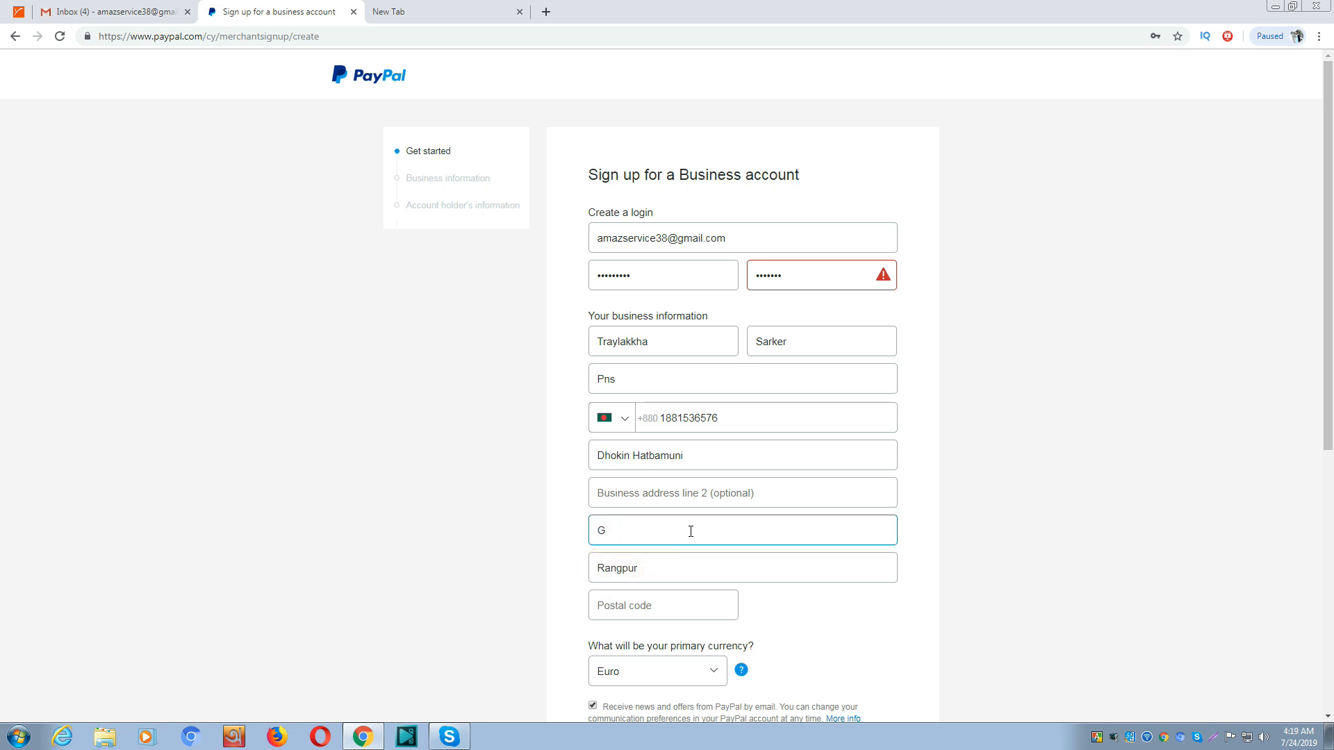
{"action": "type", "text": "aibandh"}
{"action": "left_click", "coordinate": [646, 606]}
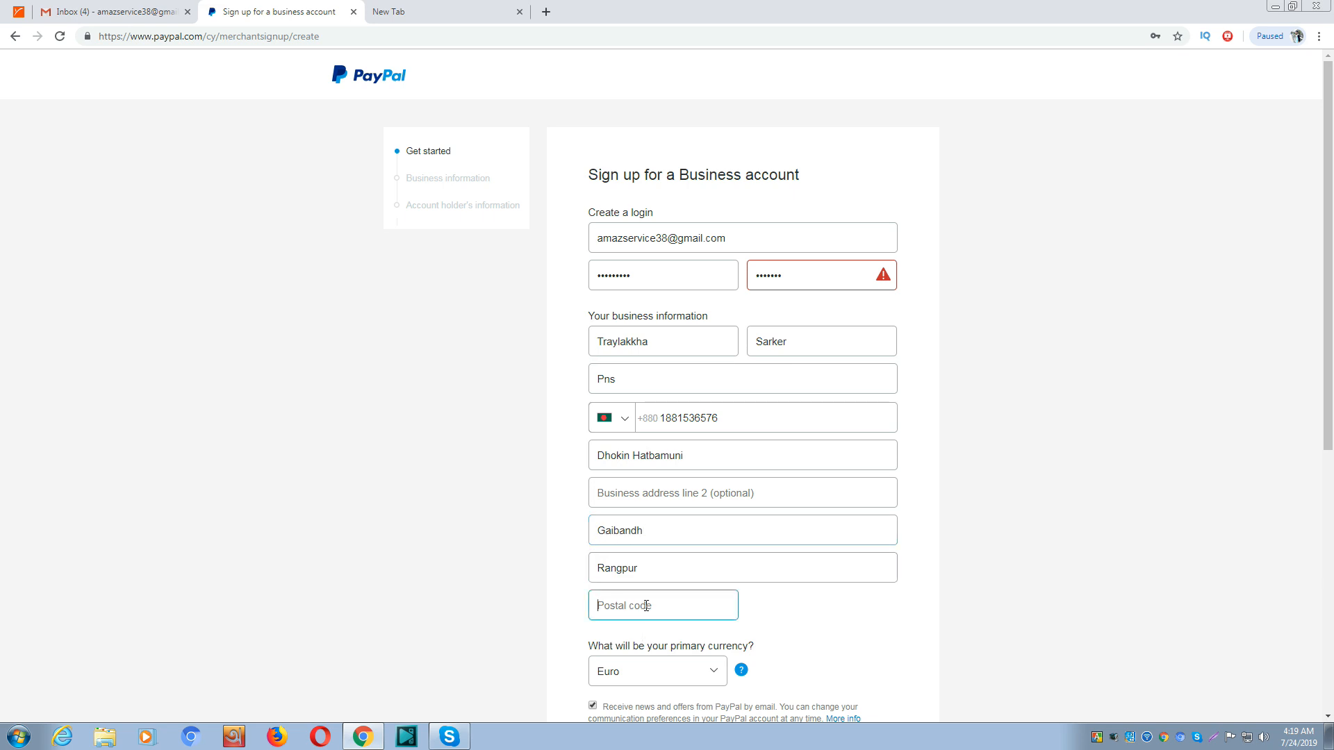
Enter the postal code, choose US Dollar as primary currency, and submit the form
{"action": "type", "text": "5710"}
{"action": "left_click", "coordinate": [800, 636]}
{"action": "scroll", "coordinate": [805, 634], "scroll_direction": "down", "scroll_amount": 4}
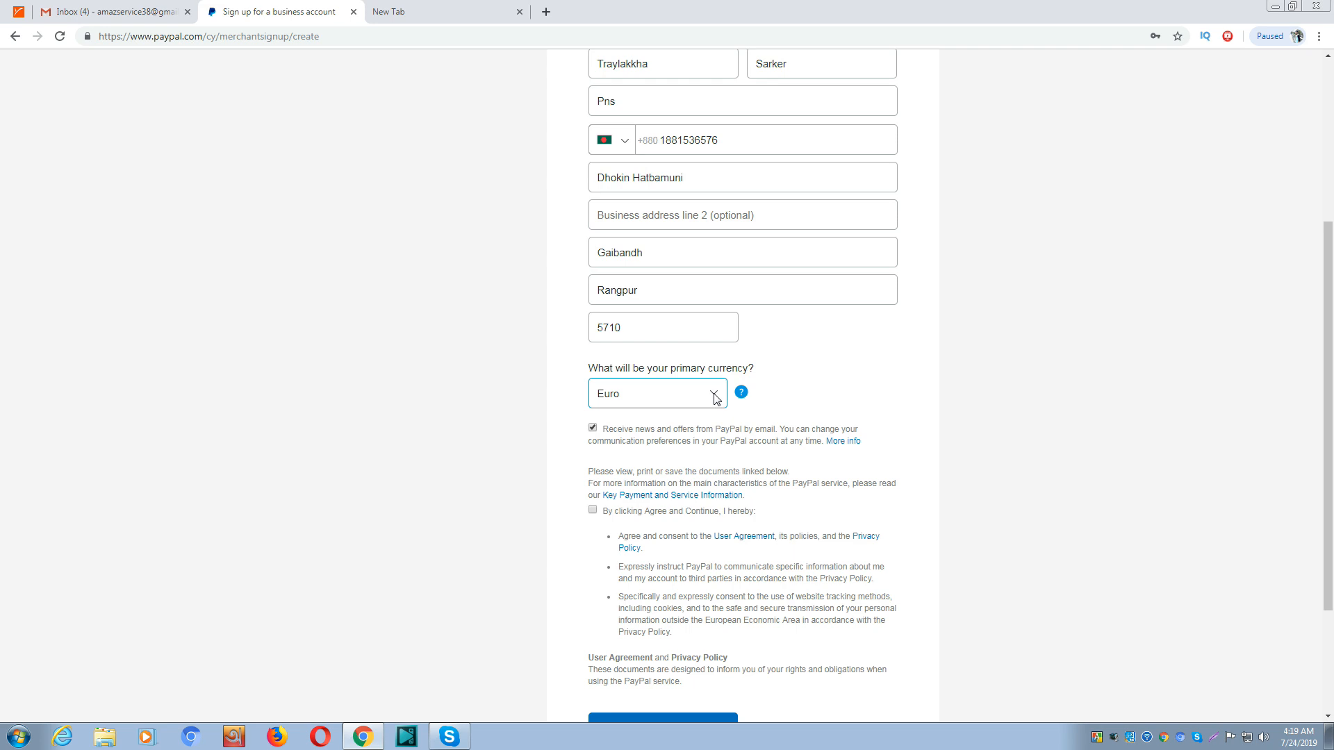
{"action": "left_click", "coordinate": [717, 398]}
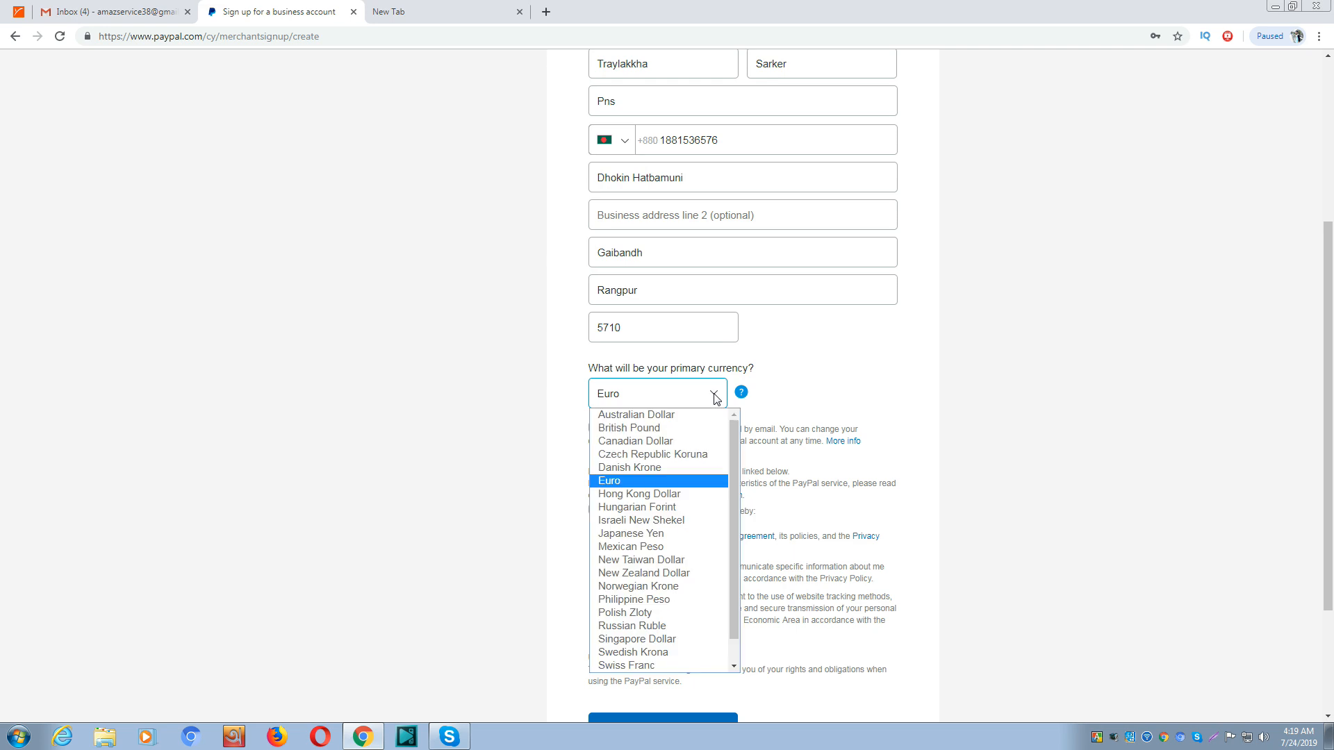
{"action": "scroll", "coordinate": [650, 583], "scroll_direction": "down", "scroll_amount": 2}
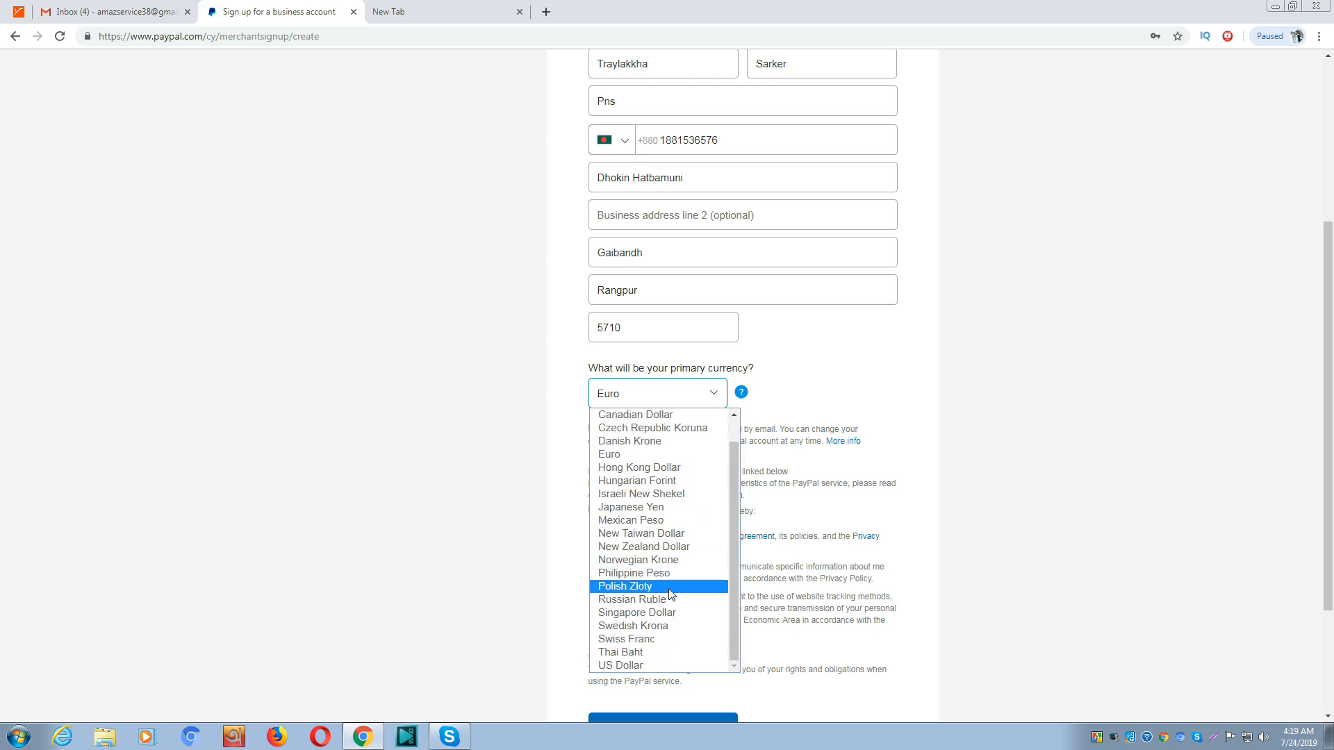
{"action": "left_click", "coordinate": [651, 662]}
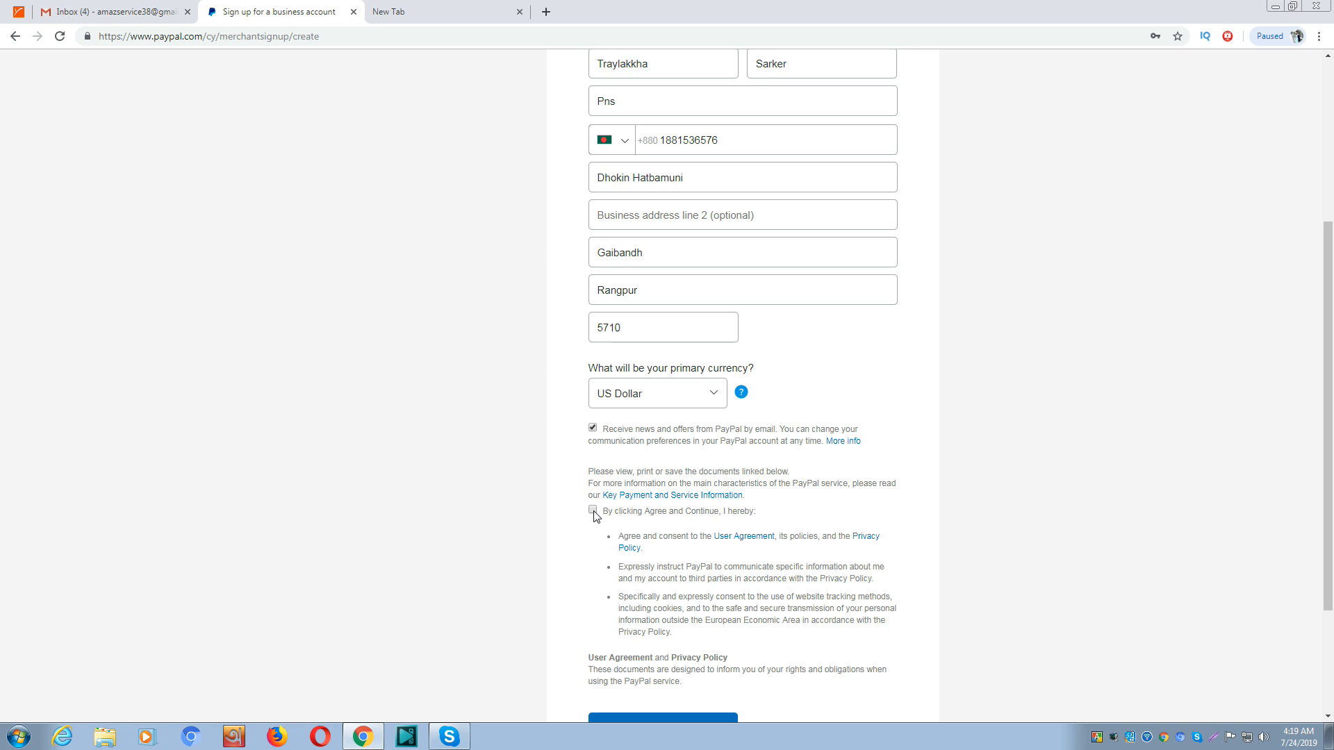
{"action": "scroll", "coordinate": [686, 554], "scroll_direction": "down", "scroll_amount": 2}
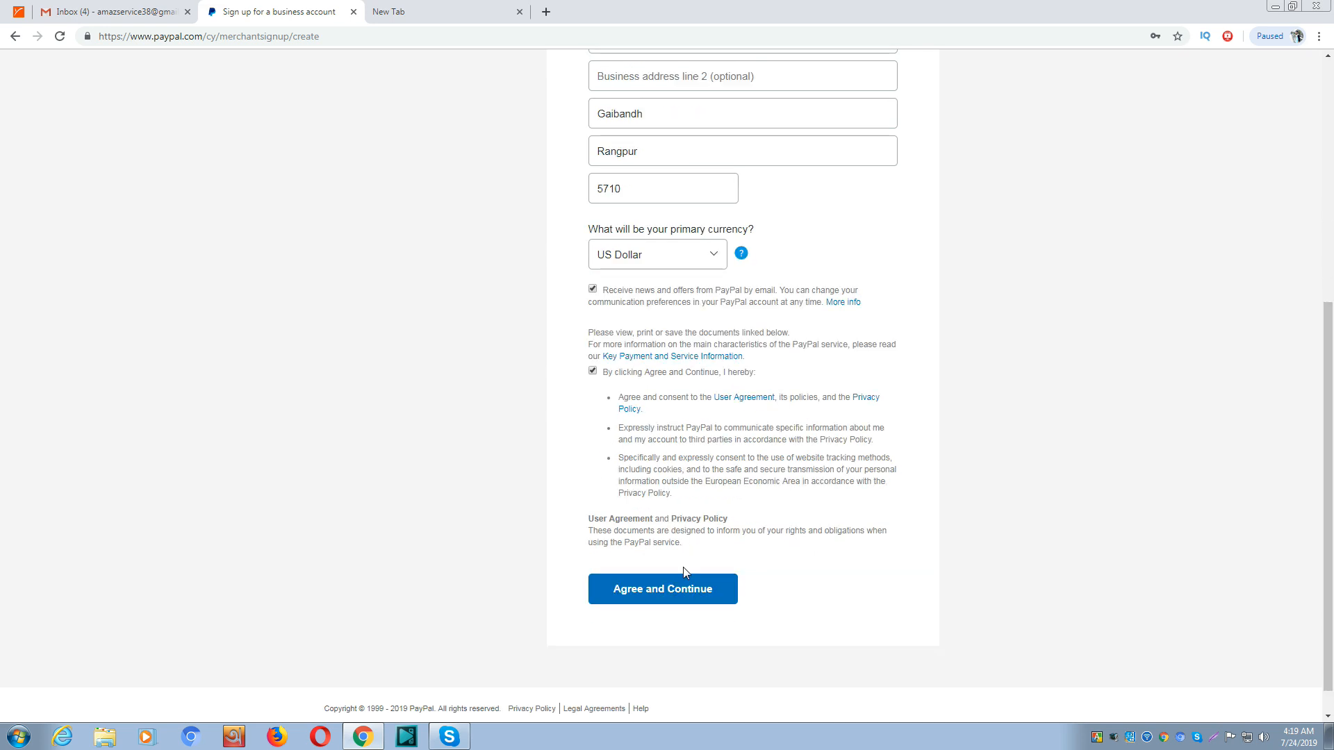
{"action": "left_click", "coordinate": [678, 591]}
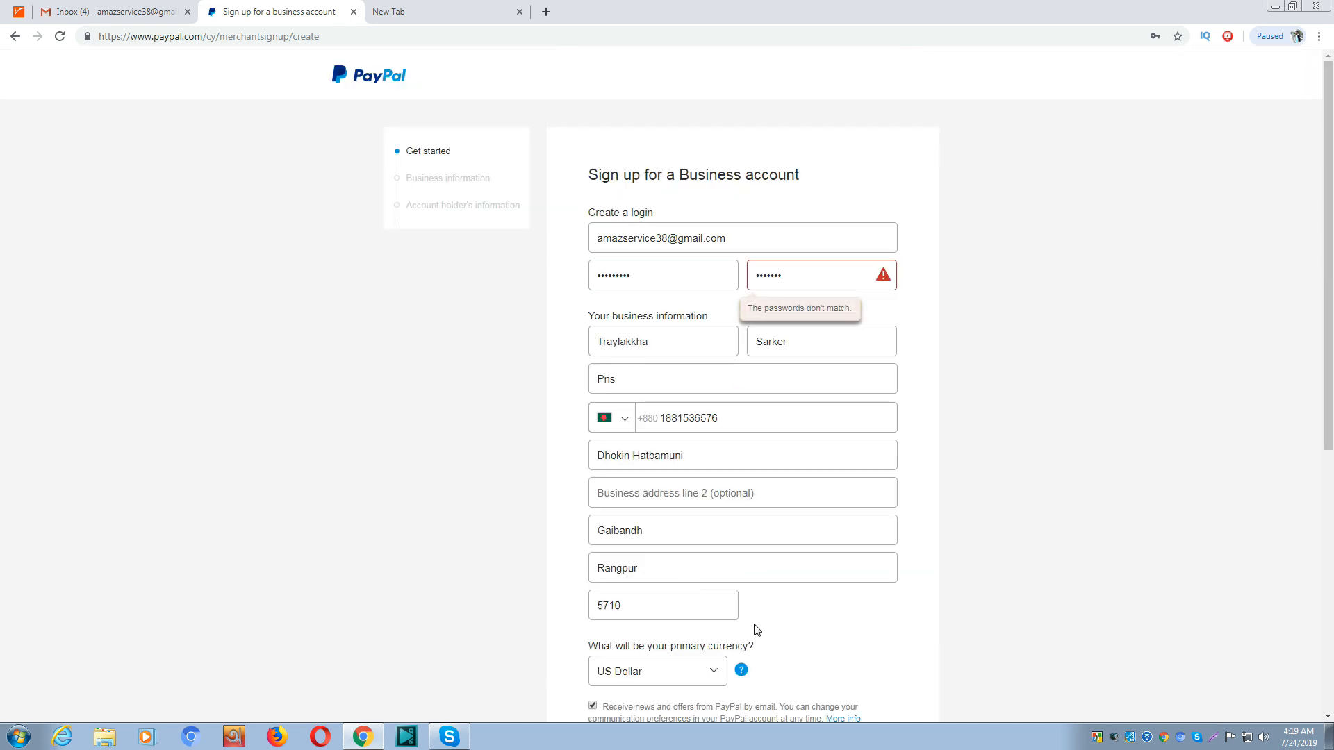
Retype the confirmation password to match and resubmit the sign-up form
{"action": "double_click", "coordinate": [803, 274]}
{"action": "key", "text": "BackSpace"}
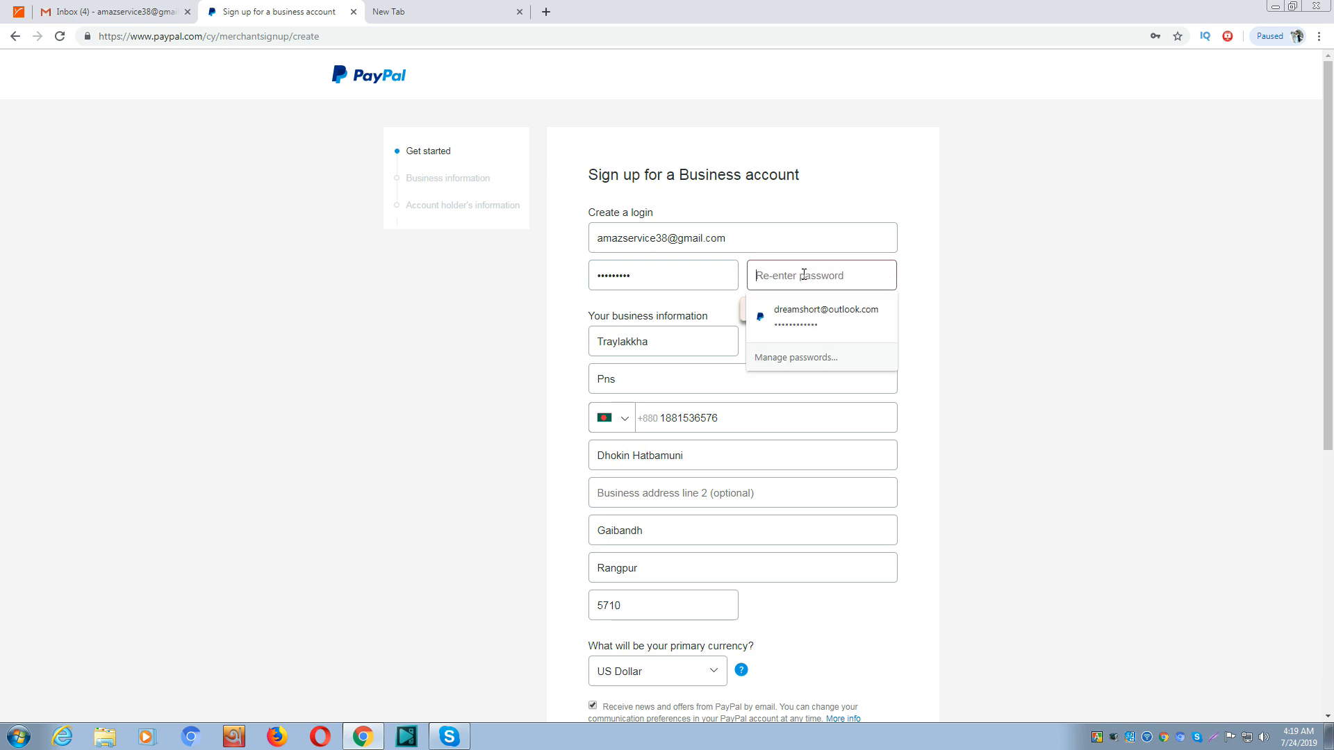
{"action": "type", "text": "••••"}
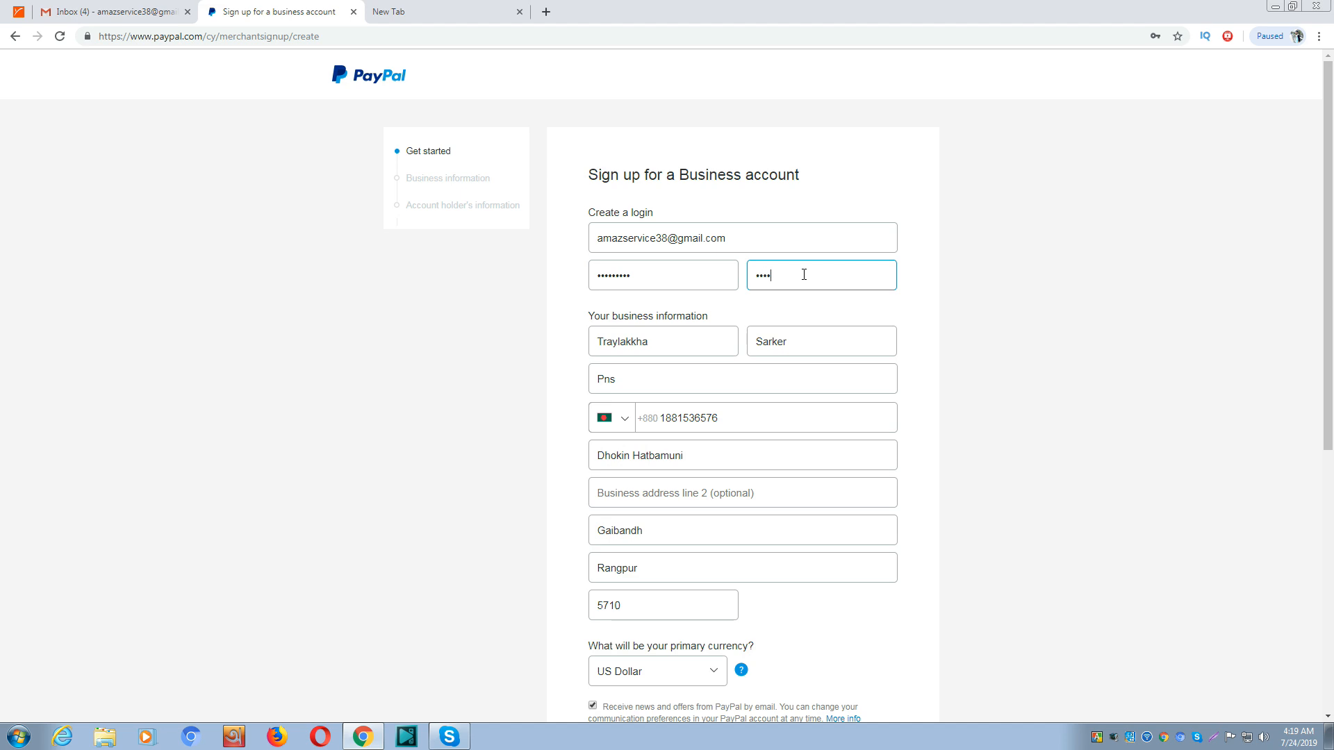
{"action": "type", "text": "•••••"}
{"action": "left_click", "coordinate": [800, 444]}
{"action": "scroll", "coordinate": [800, 444], "scroll_direction": "down", "scroll_amount": 5}
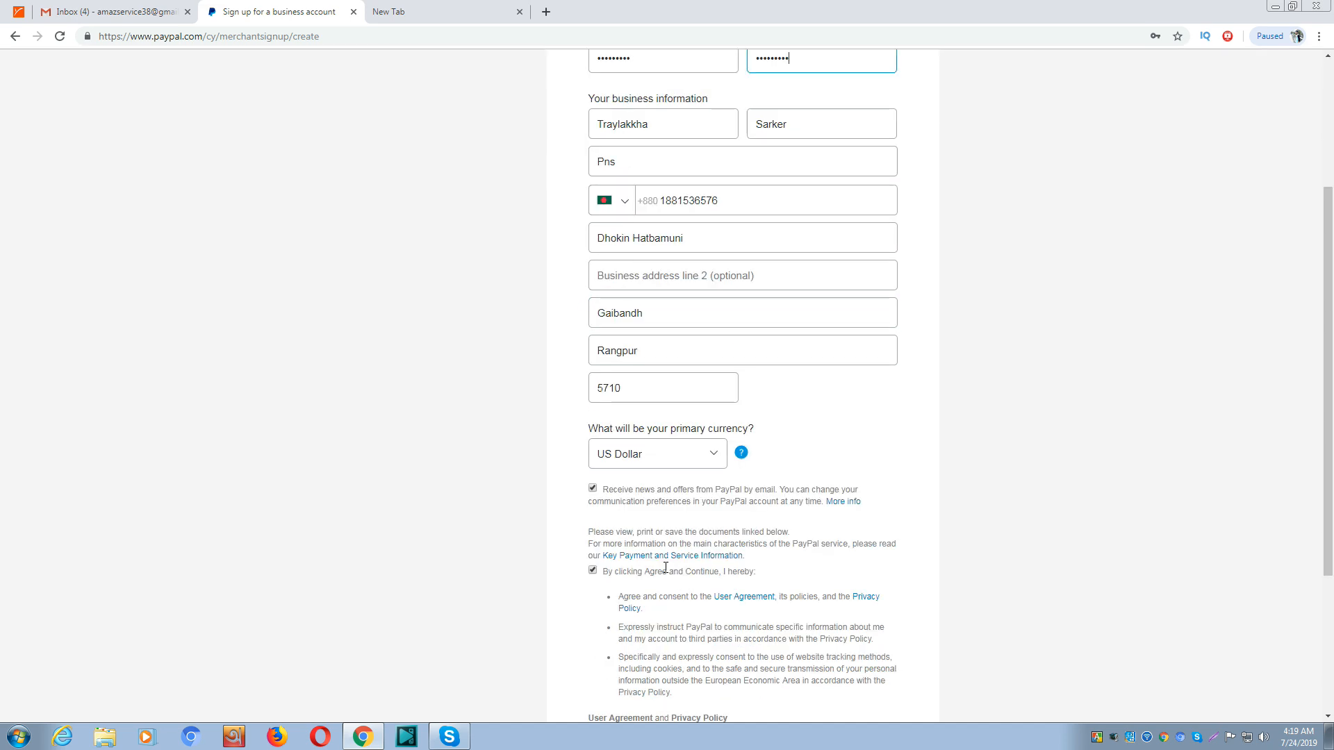
{"action": "left_click", "coordinate": [660, 671]}
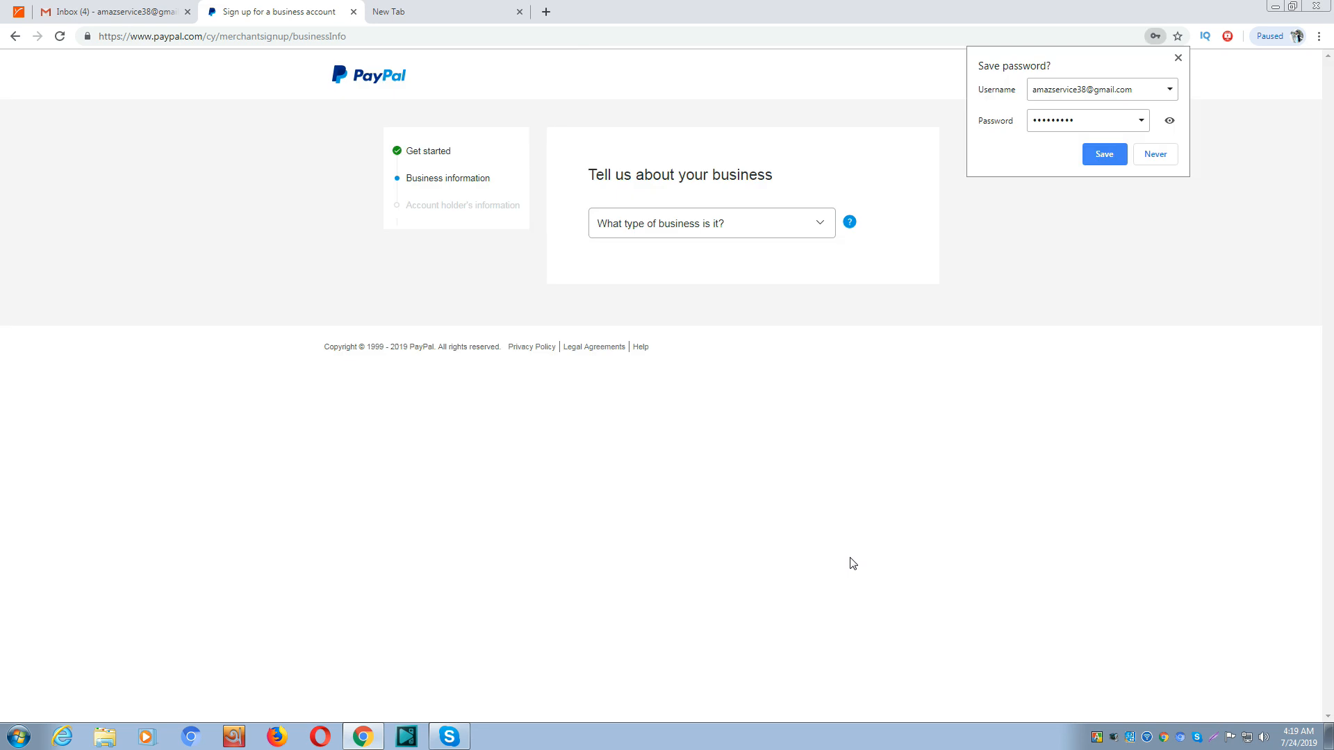
Set business type to Individual and product keyword to Variety Stores, then continue
{"action": "left_click", "coordinate": [780, 224]}
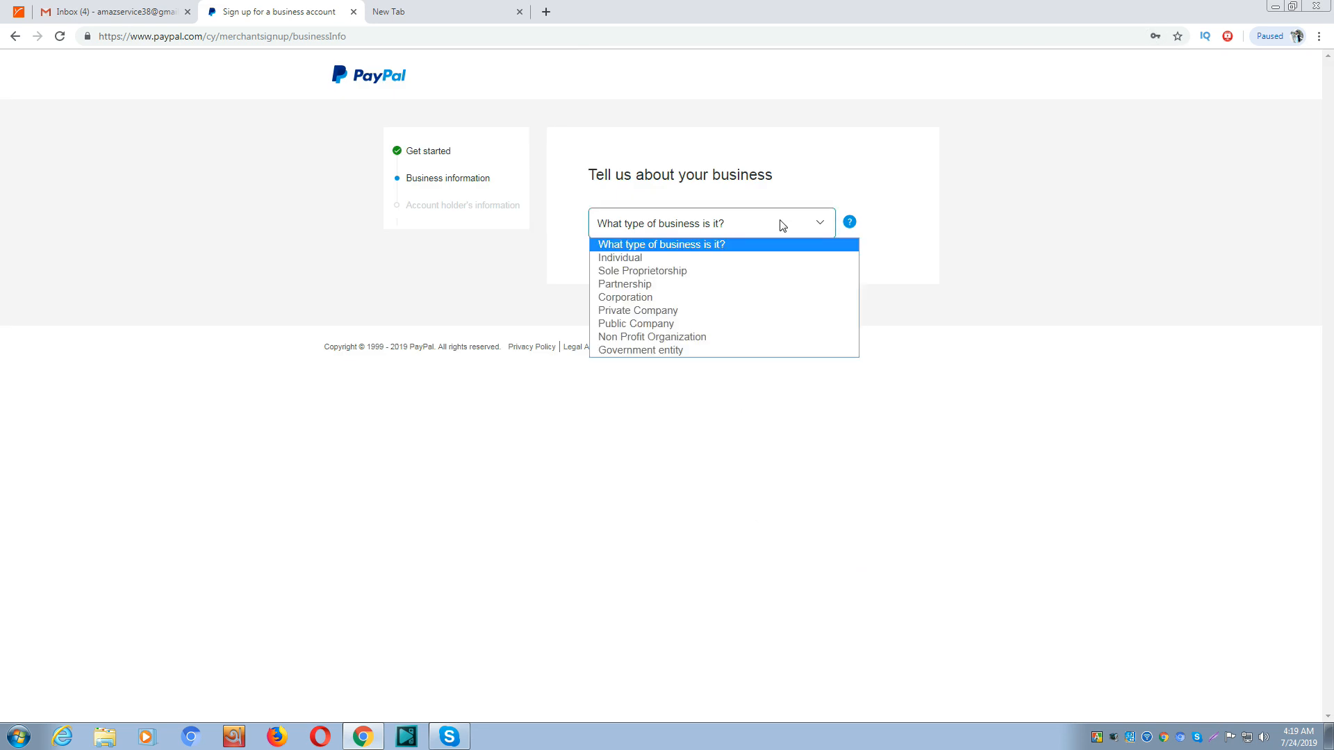
{"action": "left_click", "coordinate": [780, 225]}
{"action": "left_click", "coordinate": [781, 225]}
{"action": "left_click", "coordinate": [699, 258]}
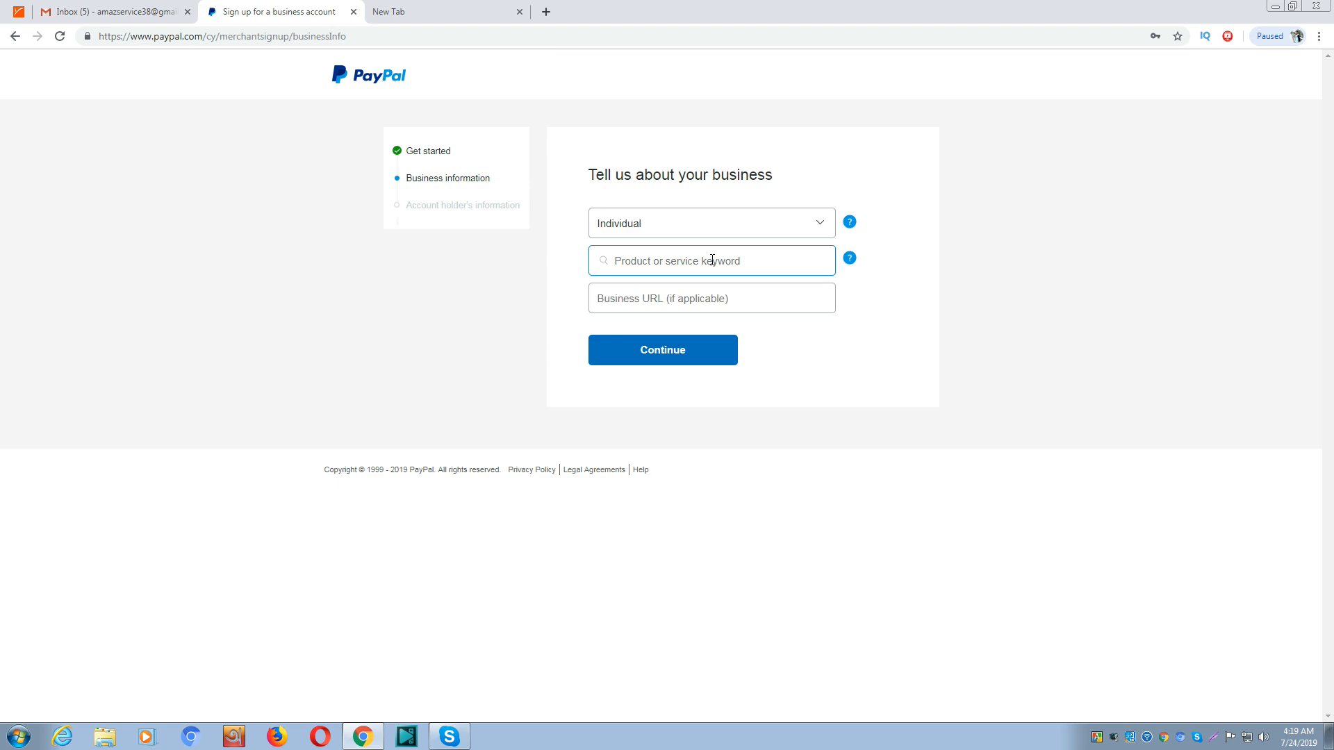
{"action": "type", "text": "ivd"}
{"action": "key", "text": "BackSpace"}
{"action": "key", "text": "BackSpace"}
{"action": "key", "text": "BackSpace"}
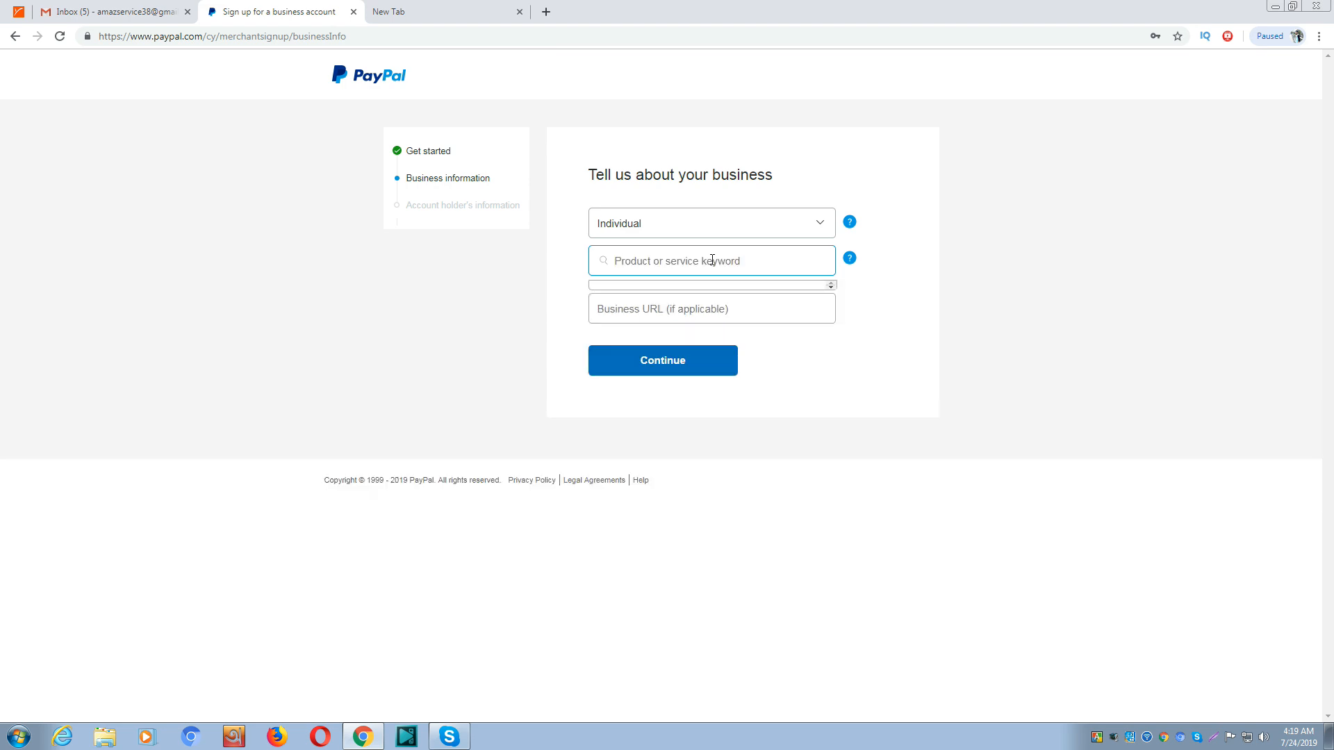
{"action": "type", "text": "v"}
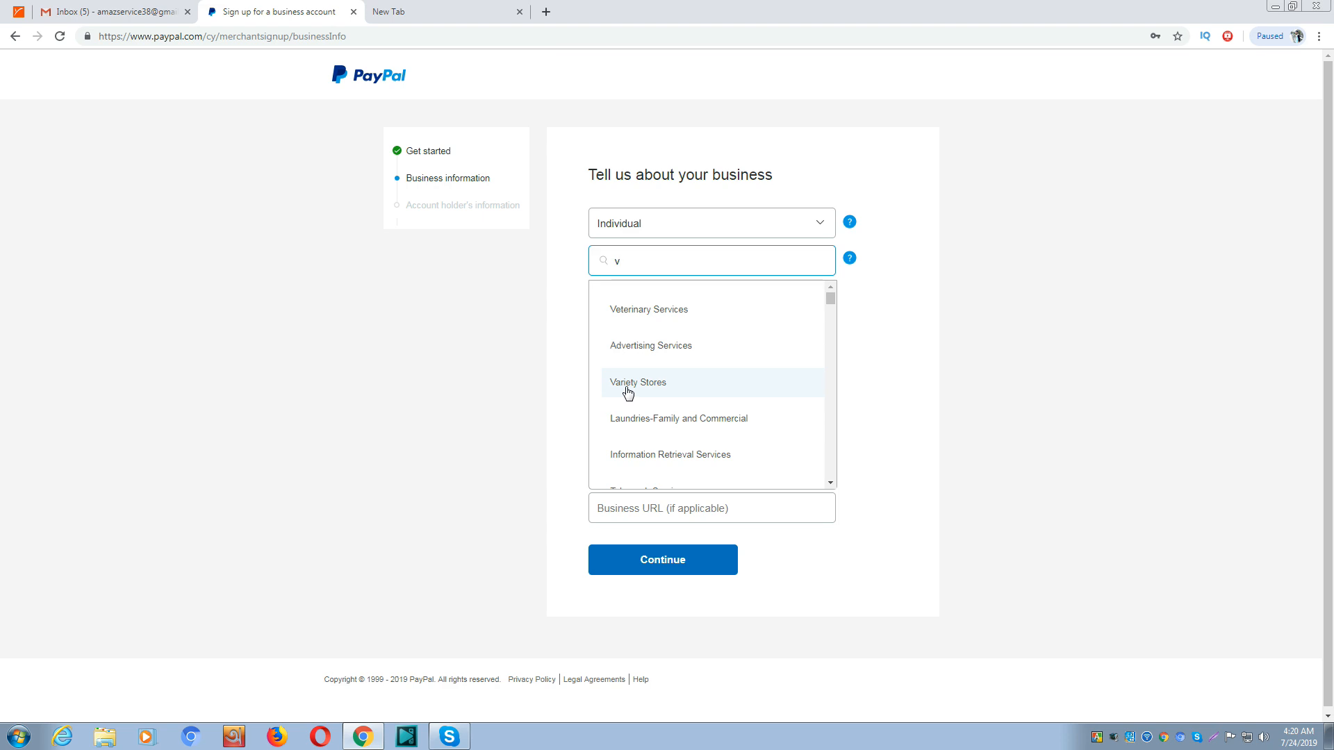
{"action": "left_click", "coordinate": [627, 393]}
{"action": "left_click", "coordinate": [655, 298]}
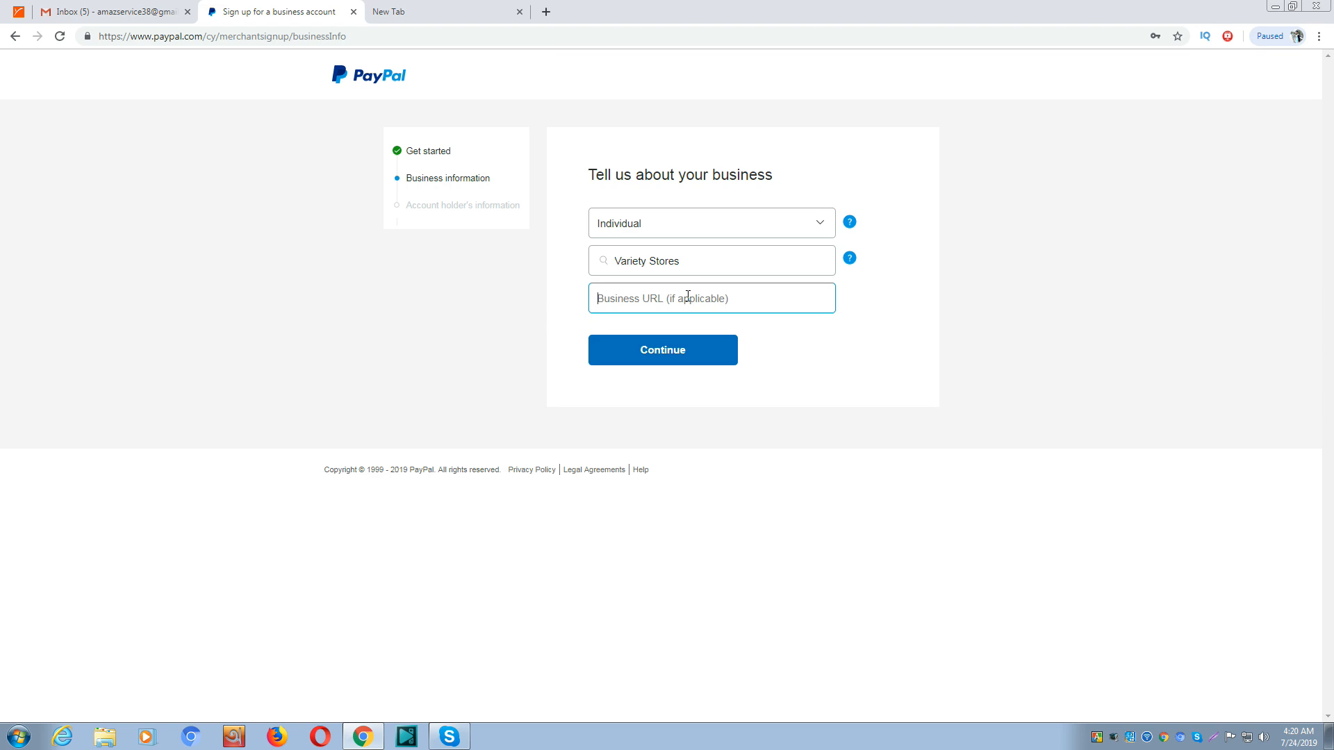
{"action": "left_click", "coordinate": [683, 360]}
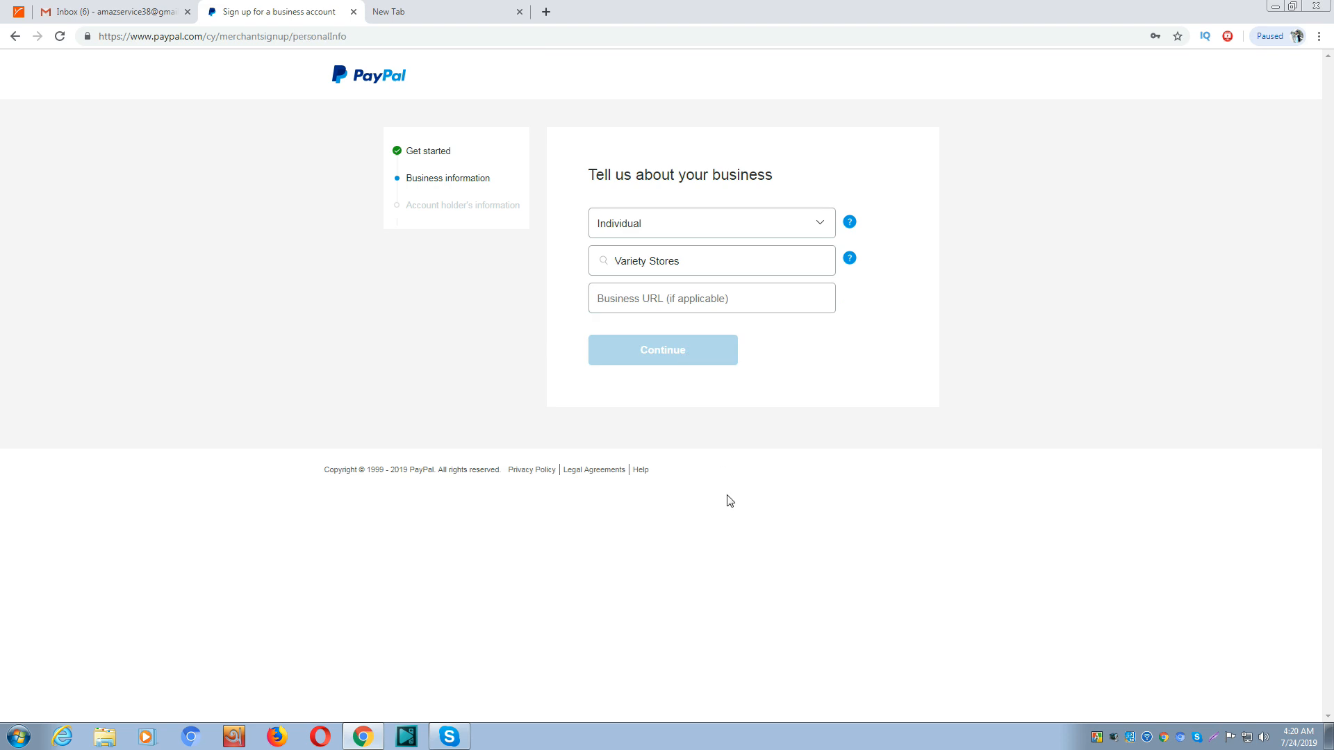
Enter the account holder's date of birth, choose Bangladesh as nationality, and submit
{"action": "left_click", "coordinate": [658, 231]}
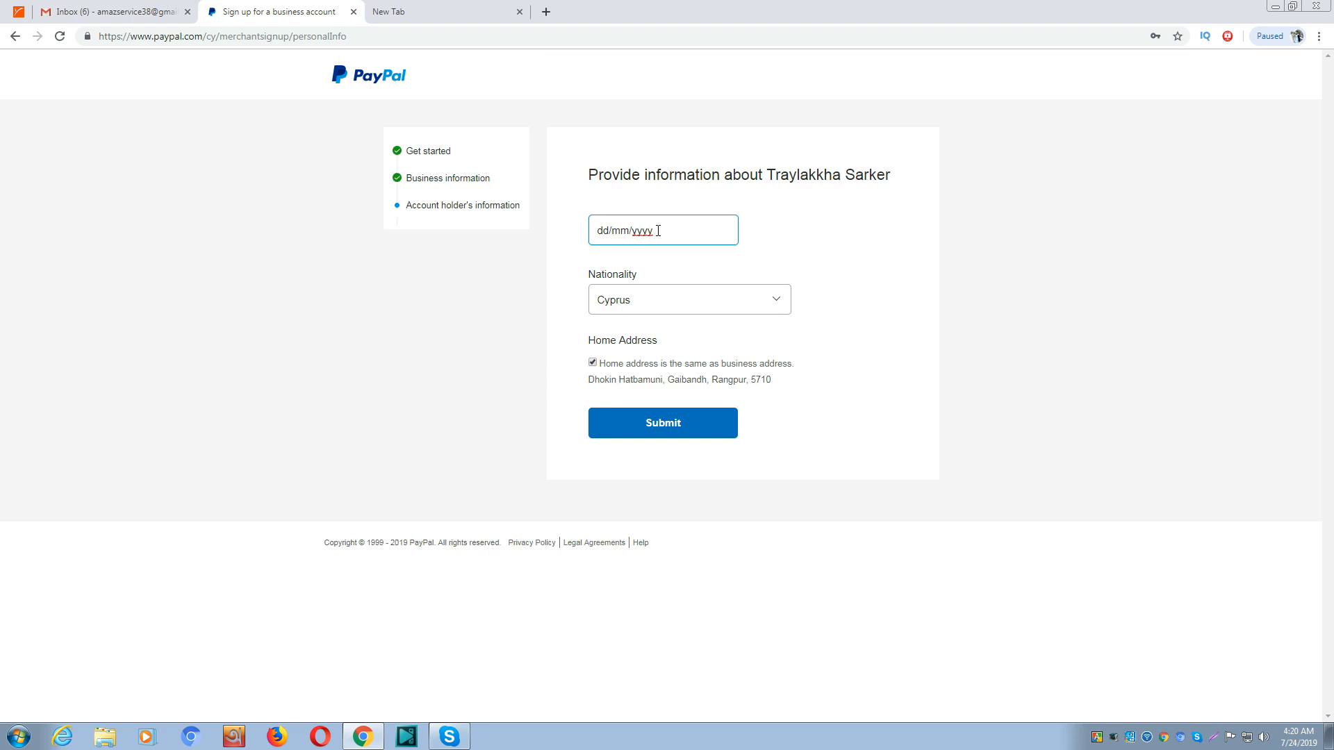
{"action": "left_click", "coordinate": [776, 300]}
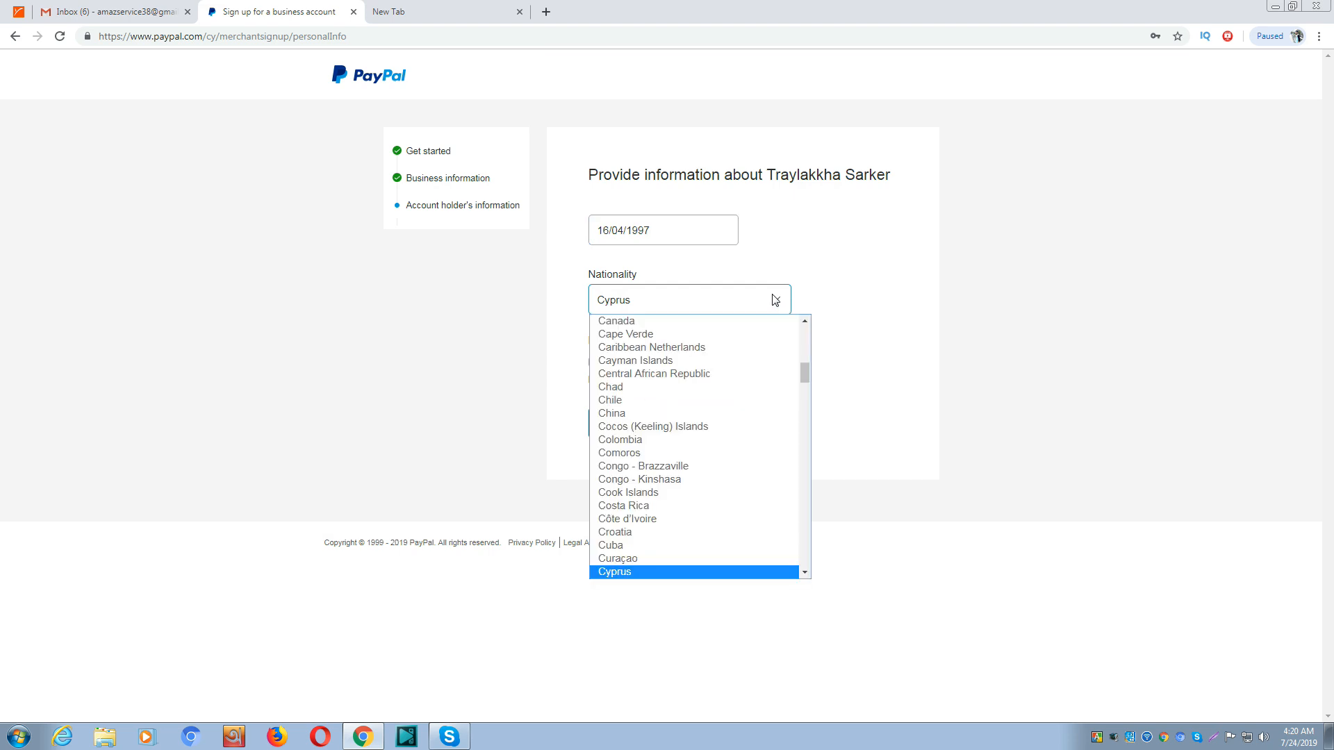
{"action": "key", "text": "b"}
{"action": "scroll", "coordinate": [652, 341], "scroll_direction": "up", "scroll_amount": 1}
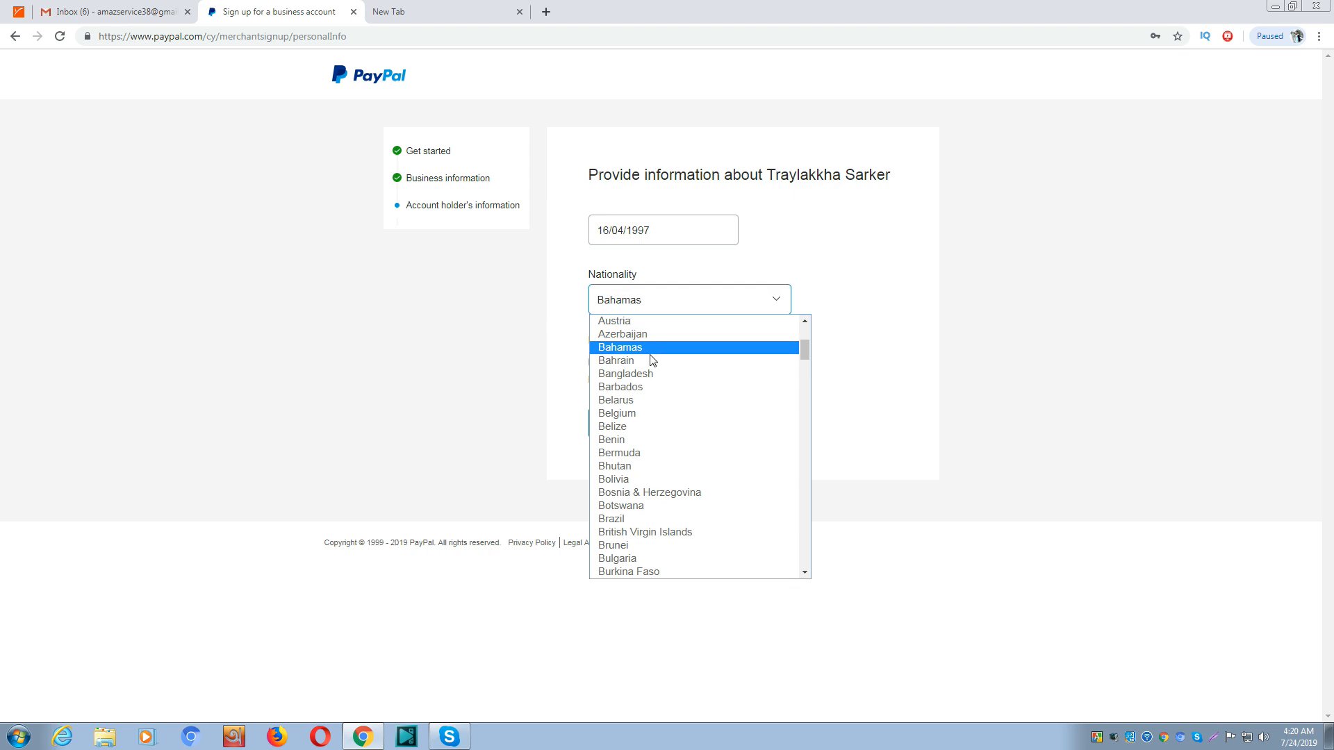
{"action": "left_click", "coordinate": [653, 374]}
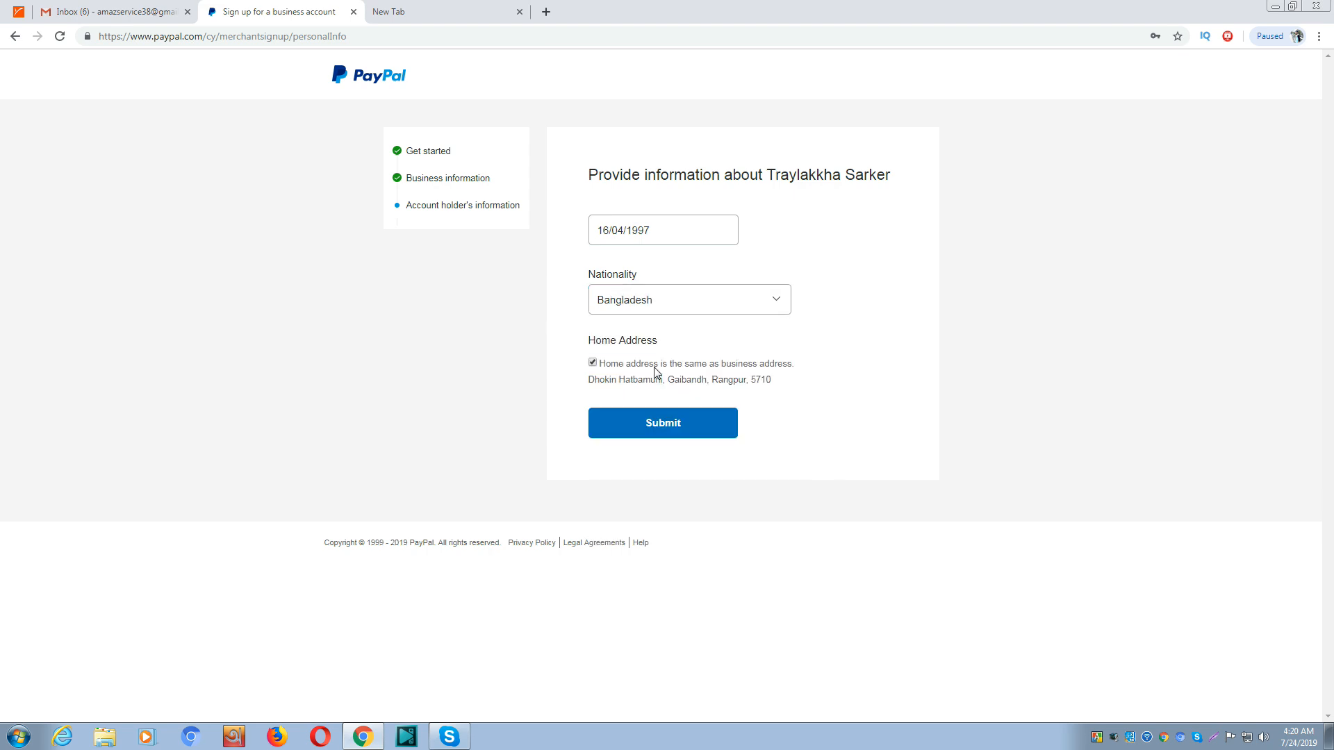
{"action": "left_click", "coordinate": [670, 429]}
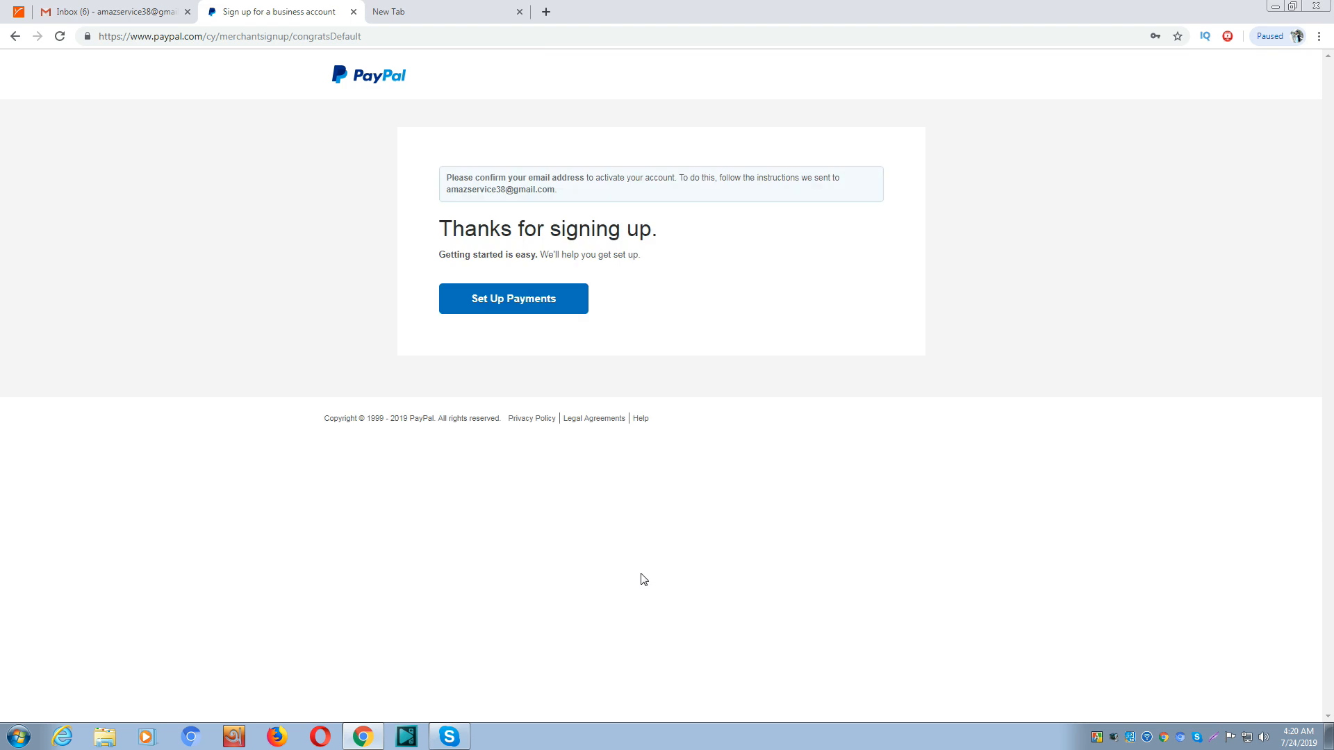
Proceed to business account setup via Set Up Payments, then switch to the Gmail inbox
{"action": "left_click", "coordinate": [491, 300]}
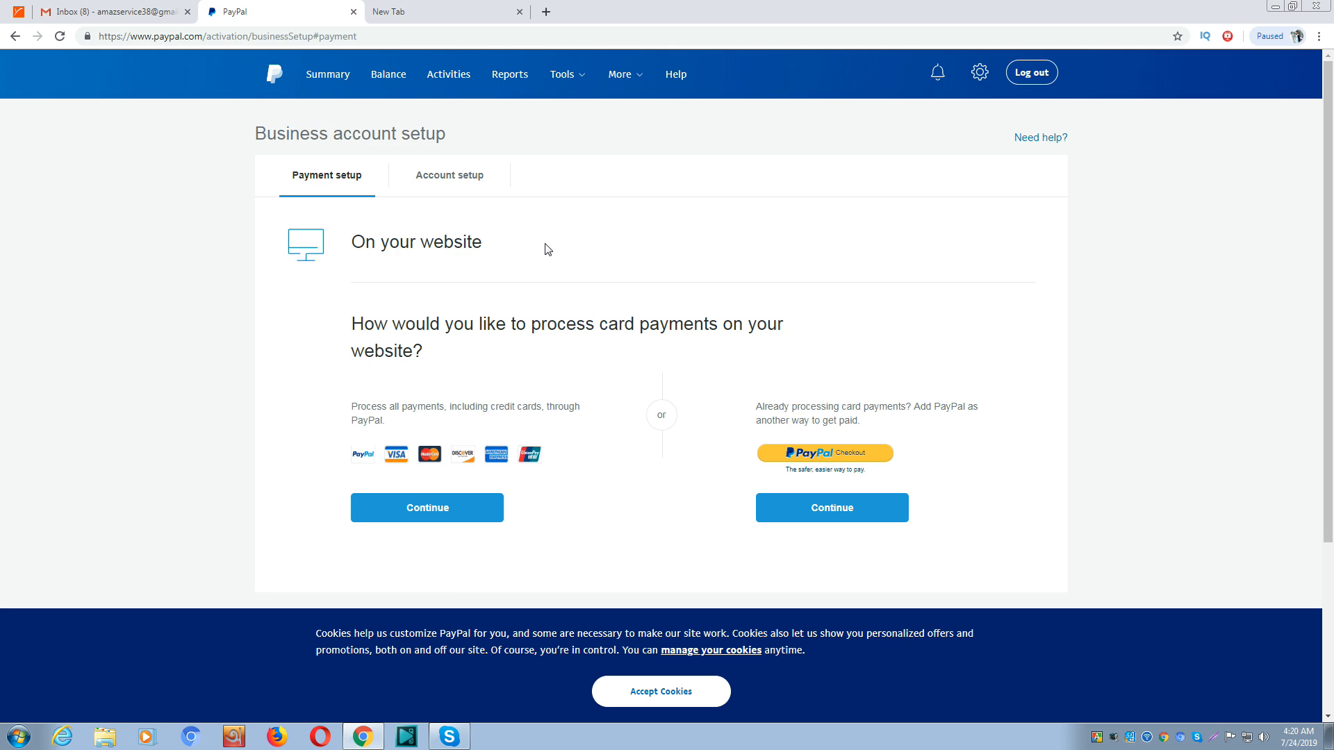
{"action": "left_click", "coordinate": [124, 15]}
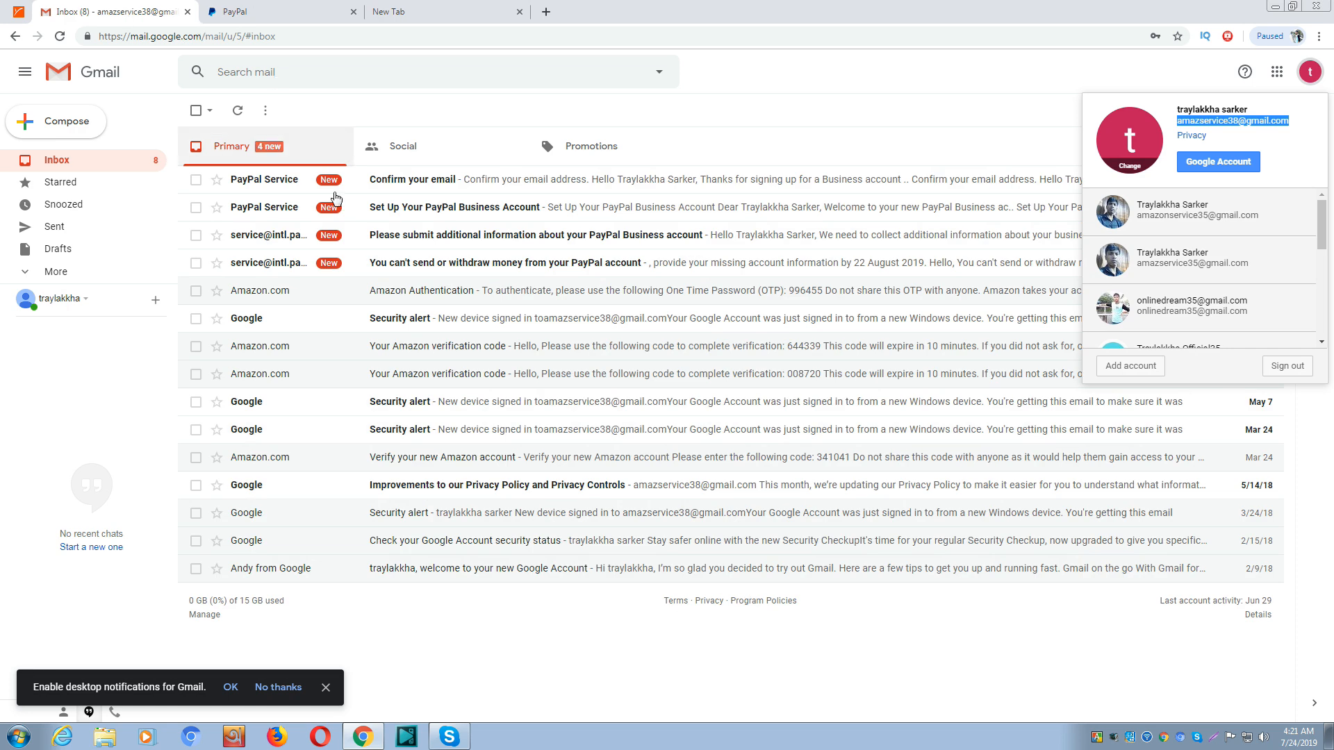
Open PayPal's 'Confirm your email' message in Gmail and follow its Confirm Your Email link
{"action": "left_click", "coordinate": [385, 182]}
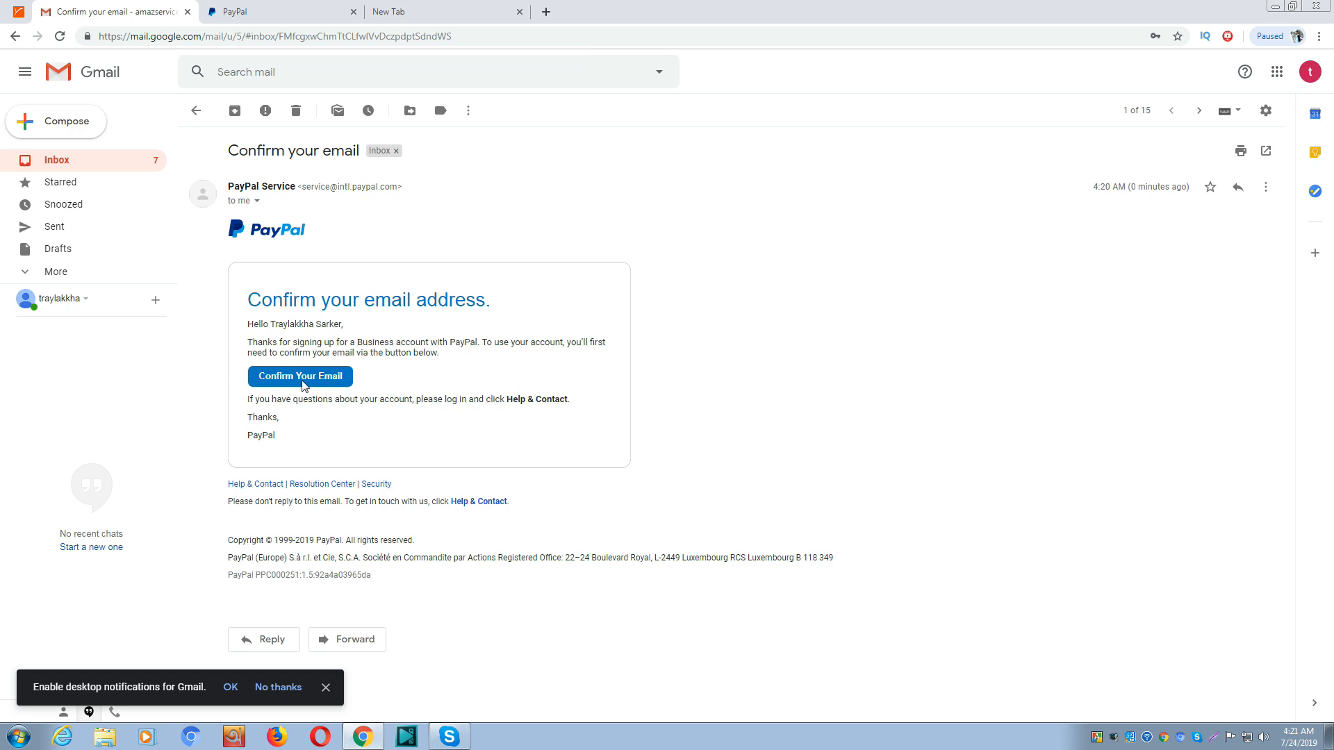
{"action": "left_click", "coordinate": [314, 383]}
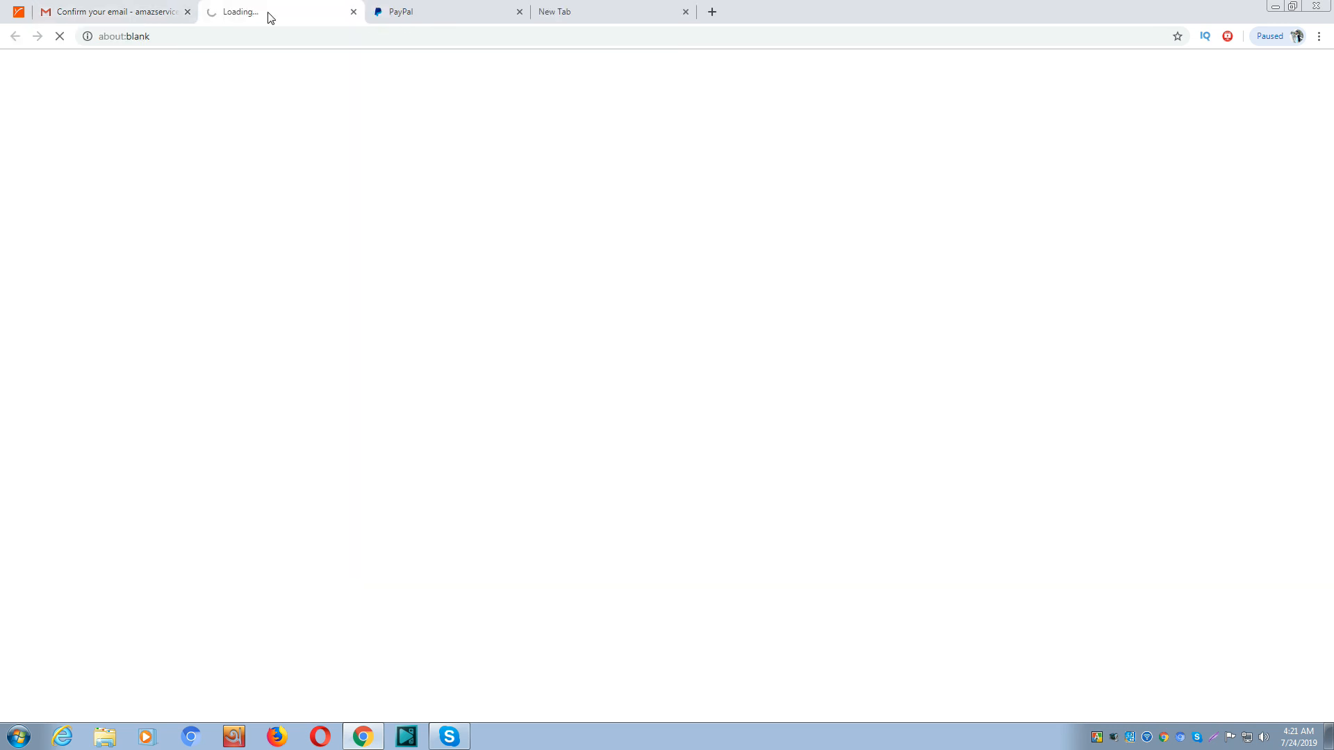
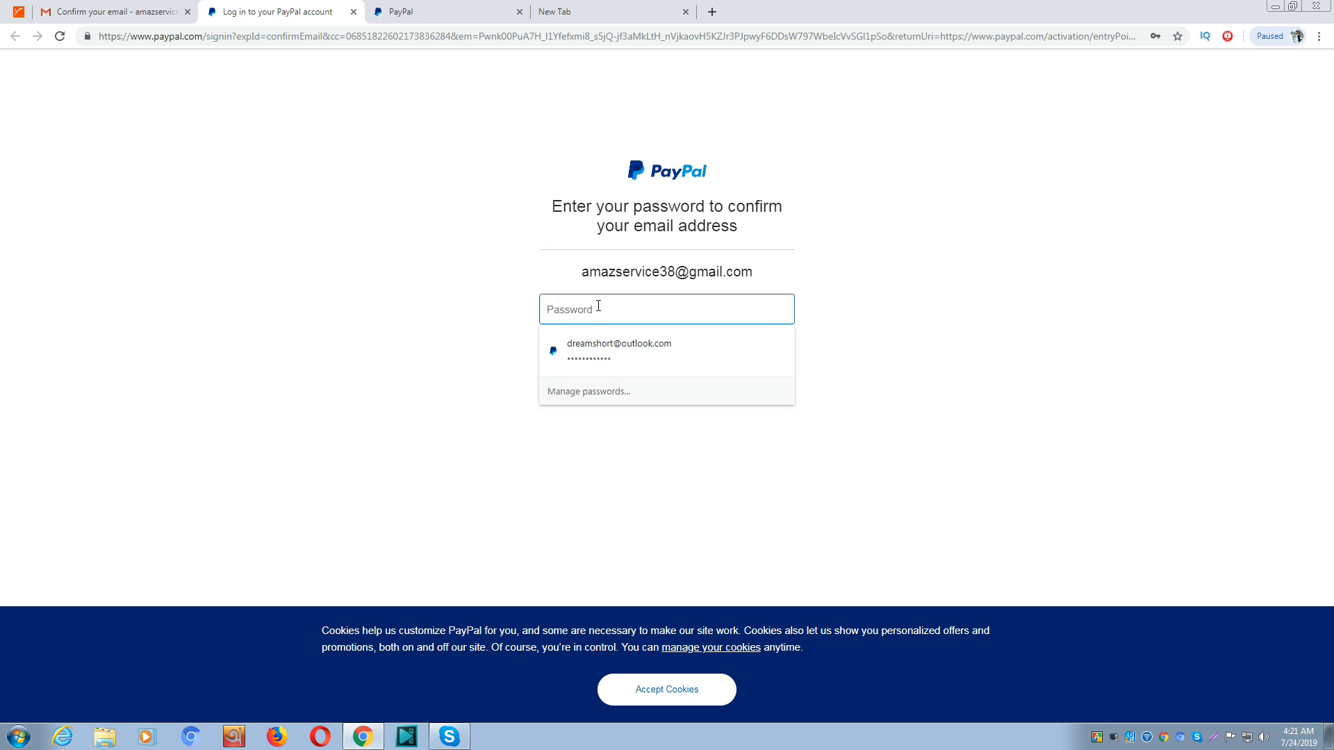
Enter the account password on PayPal's confirm page to verify the email address
{"action": "type", "text": "••••••"}
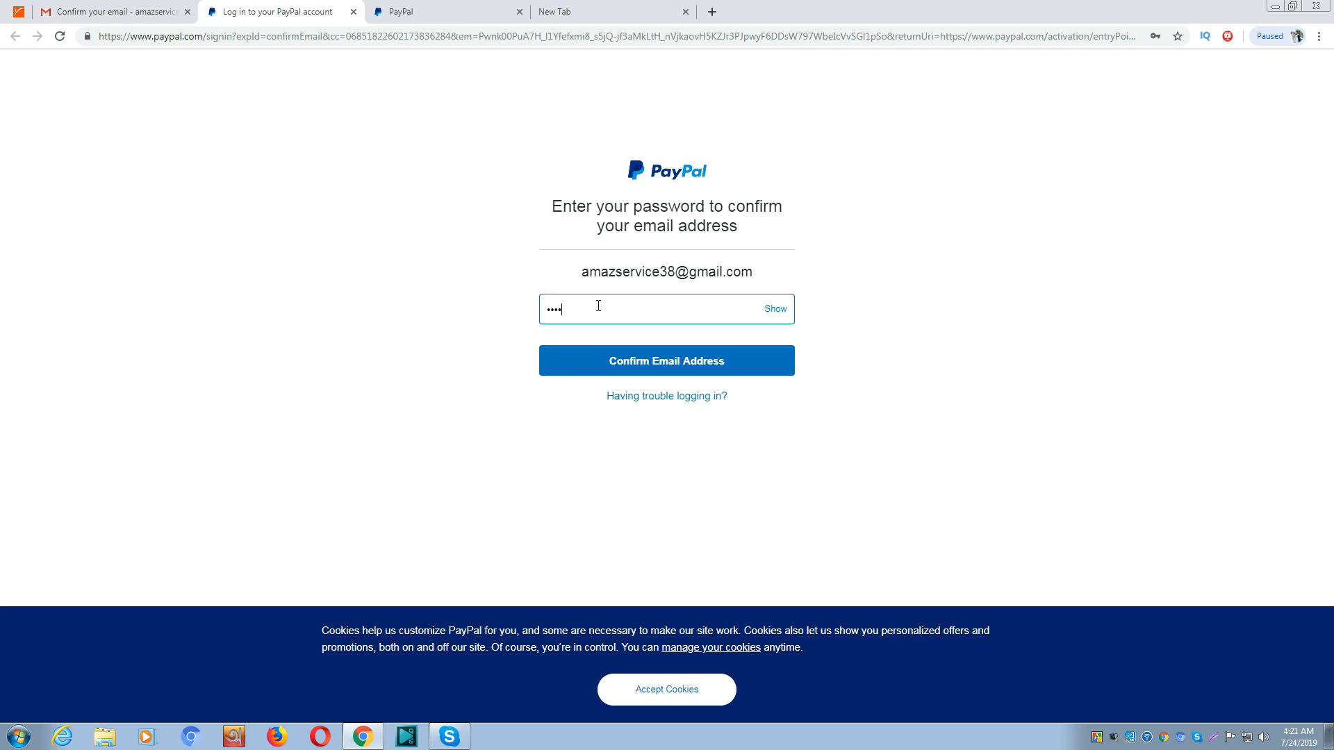
{"action": "type", "text": "•••"}
{"action": "key", "text": "Return"}
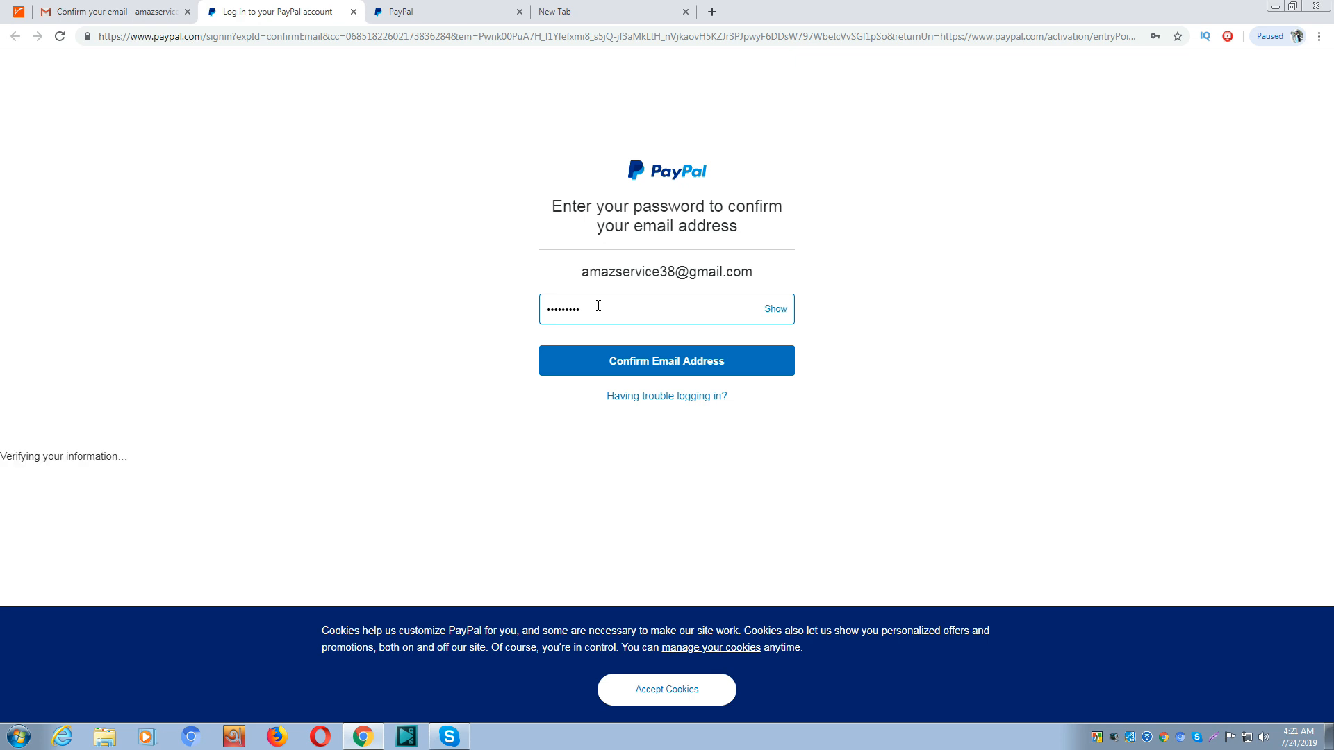
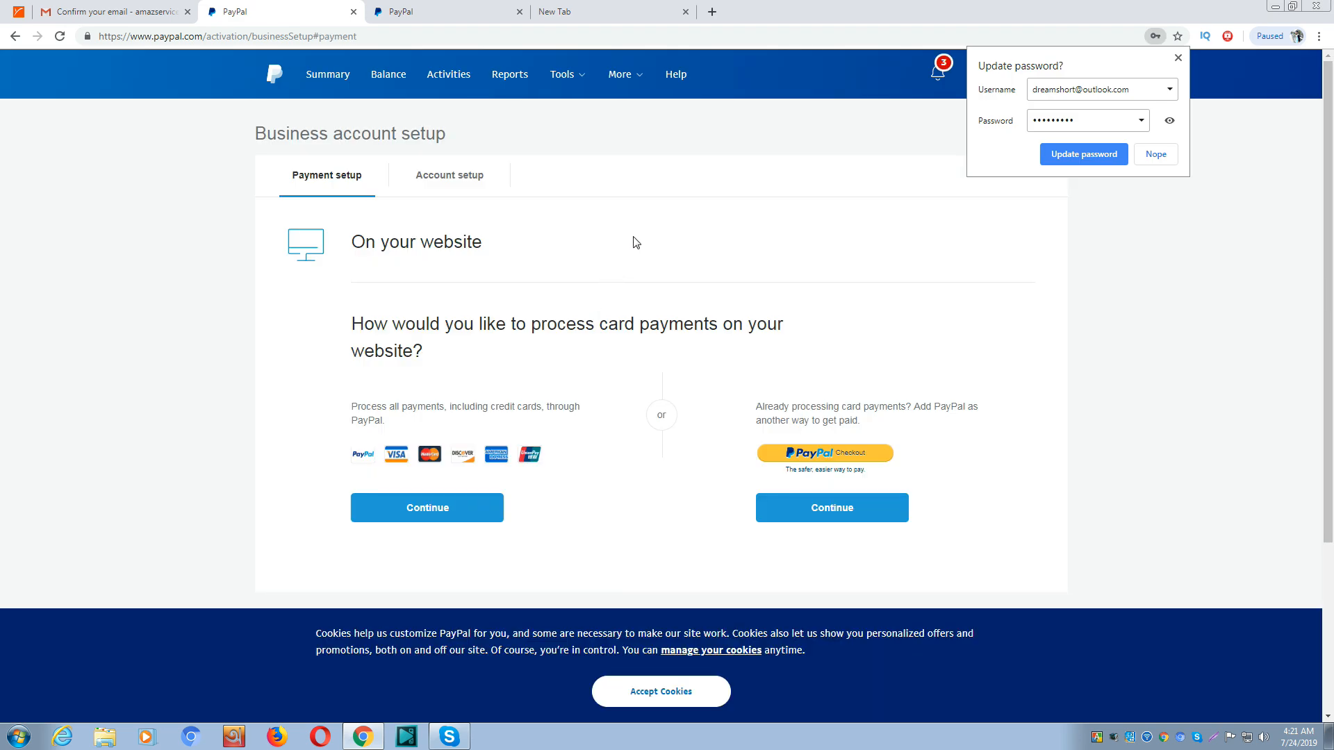
Dismiss the Update password prompt and choose to process all payments, including credit cards, through PayPal
{"action": "left_click", "coordinate": [633, 237]}
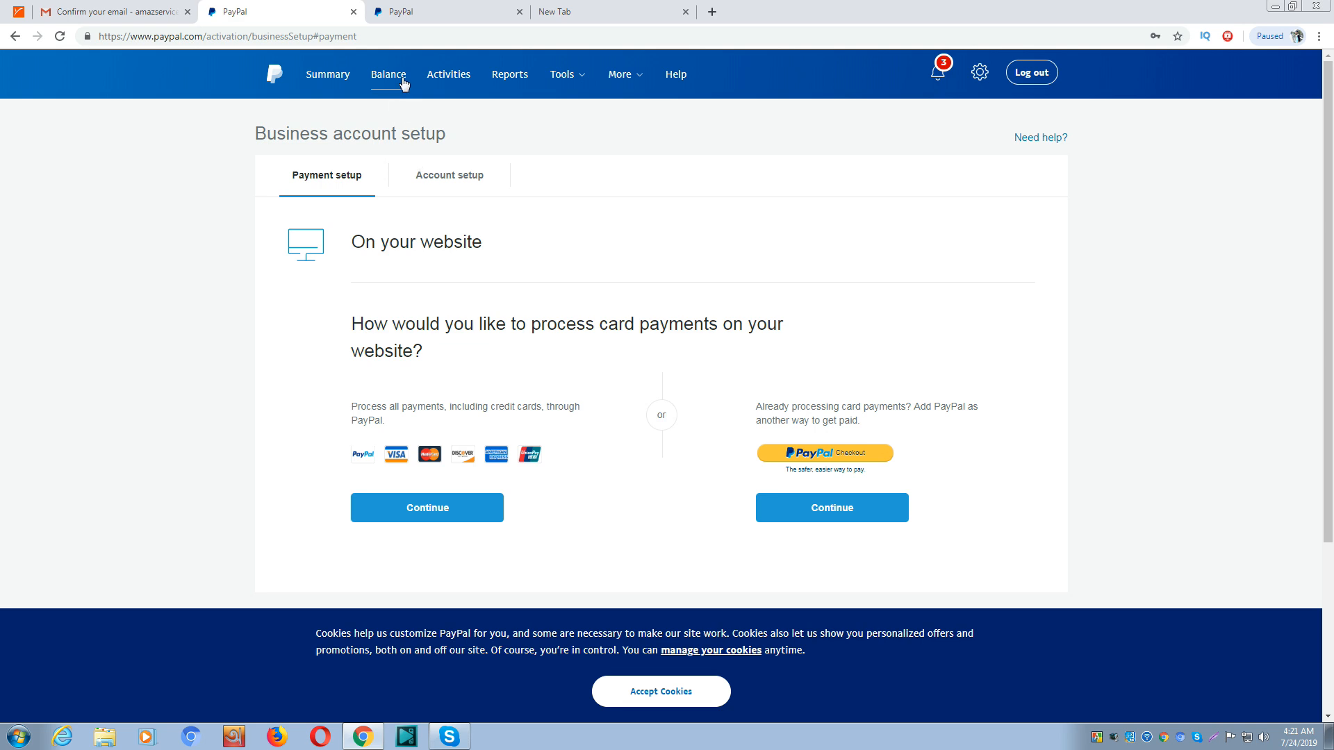
{"action": "left_click", "coordinate": [465, 511]}
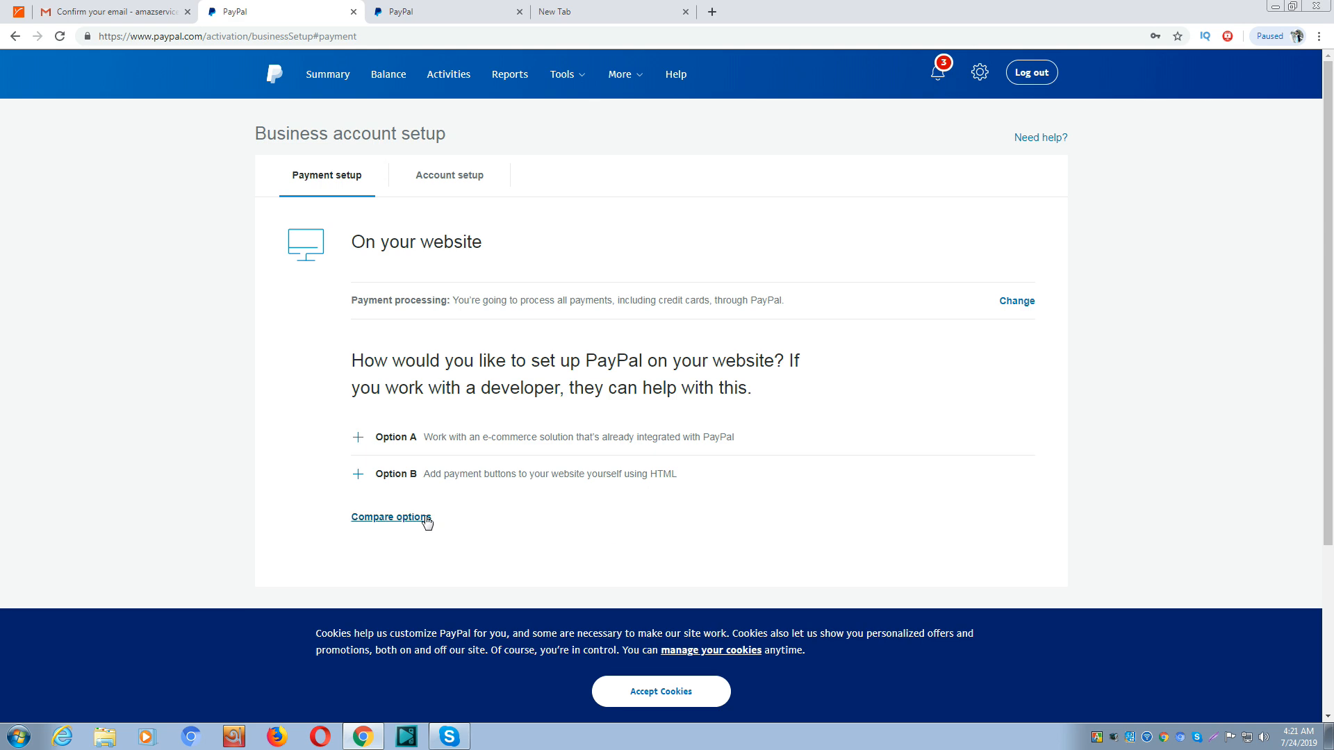
From the Balance page, start adding a new bank and select the Personal account, leaving IBAN empty
{"action": "left_click", "coordinate": [381, 80]}
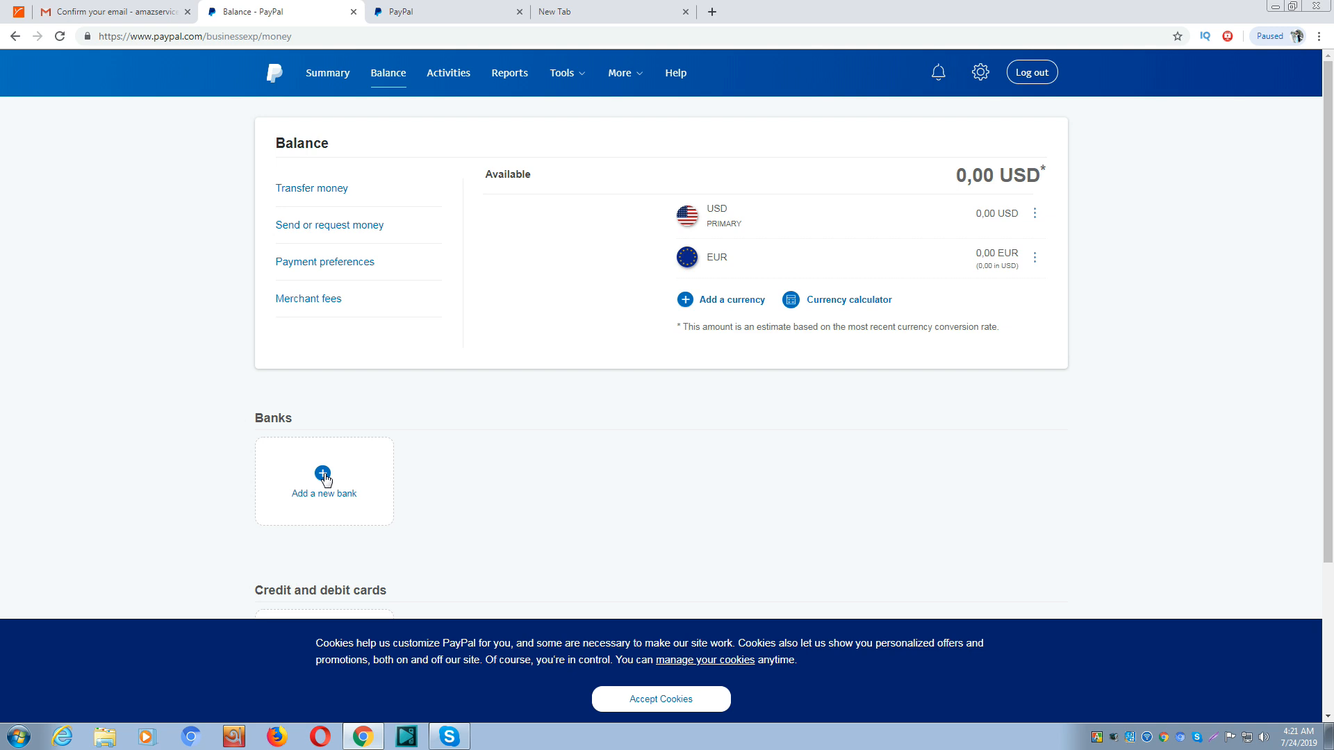
{"action": "left_click", "coordinate": [324, 477]}
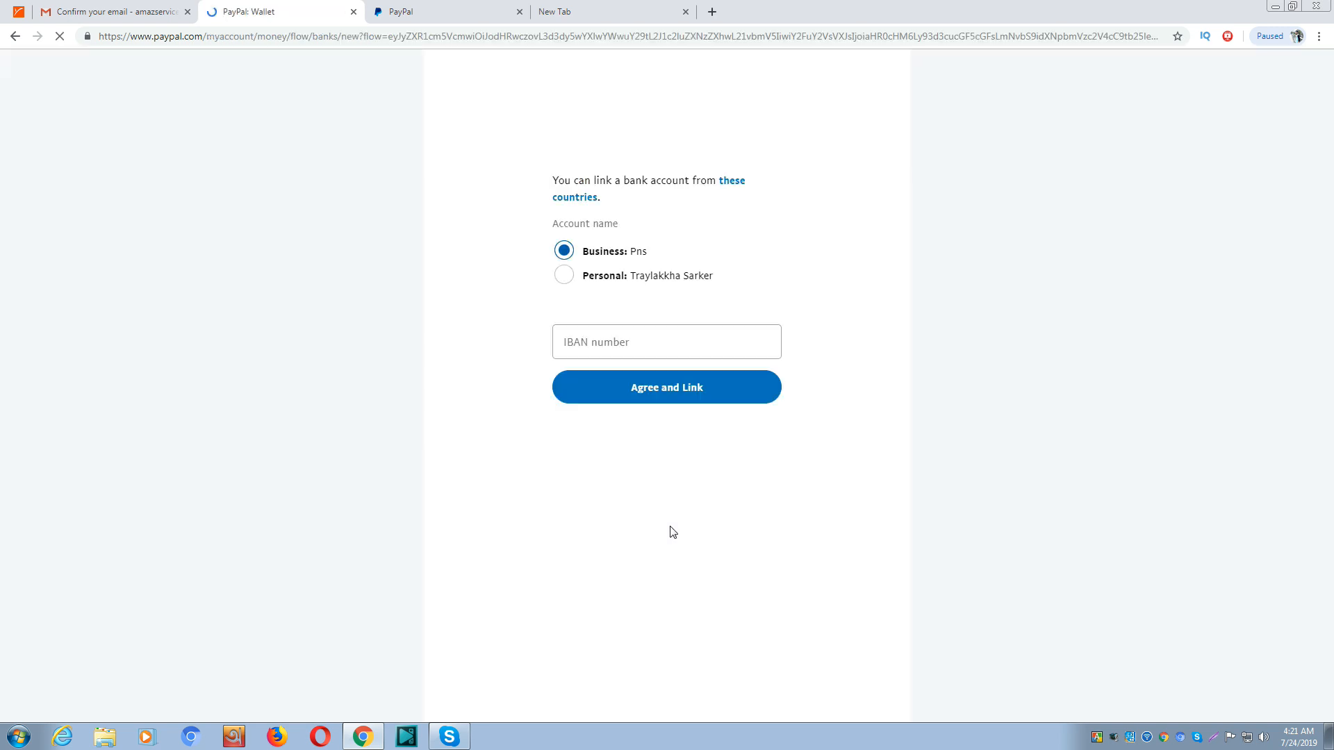
{"action": "left_click", "coordinate": [565, 276]}
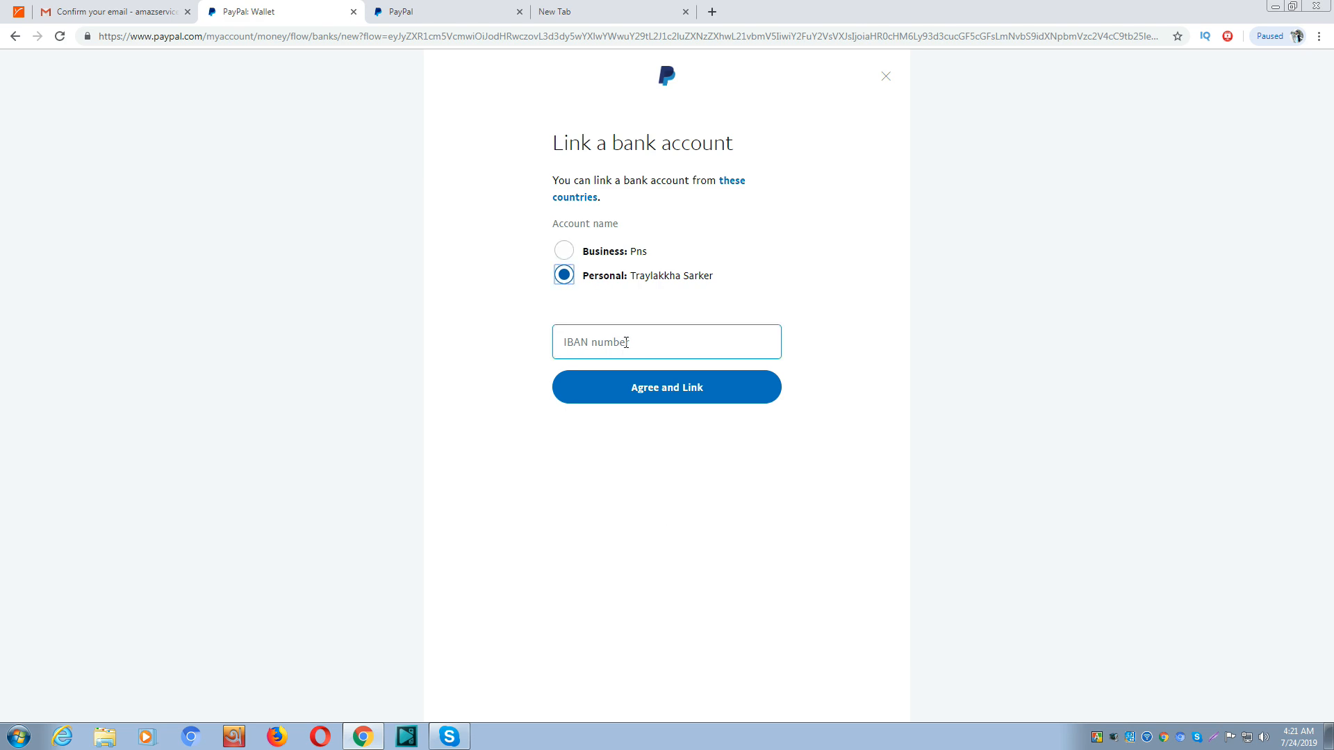
{"action": "left_click", "coordinate": [626, 342]}
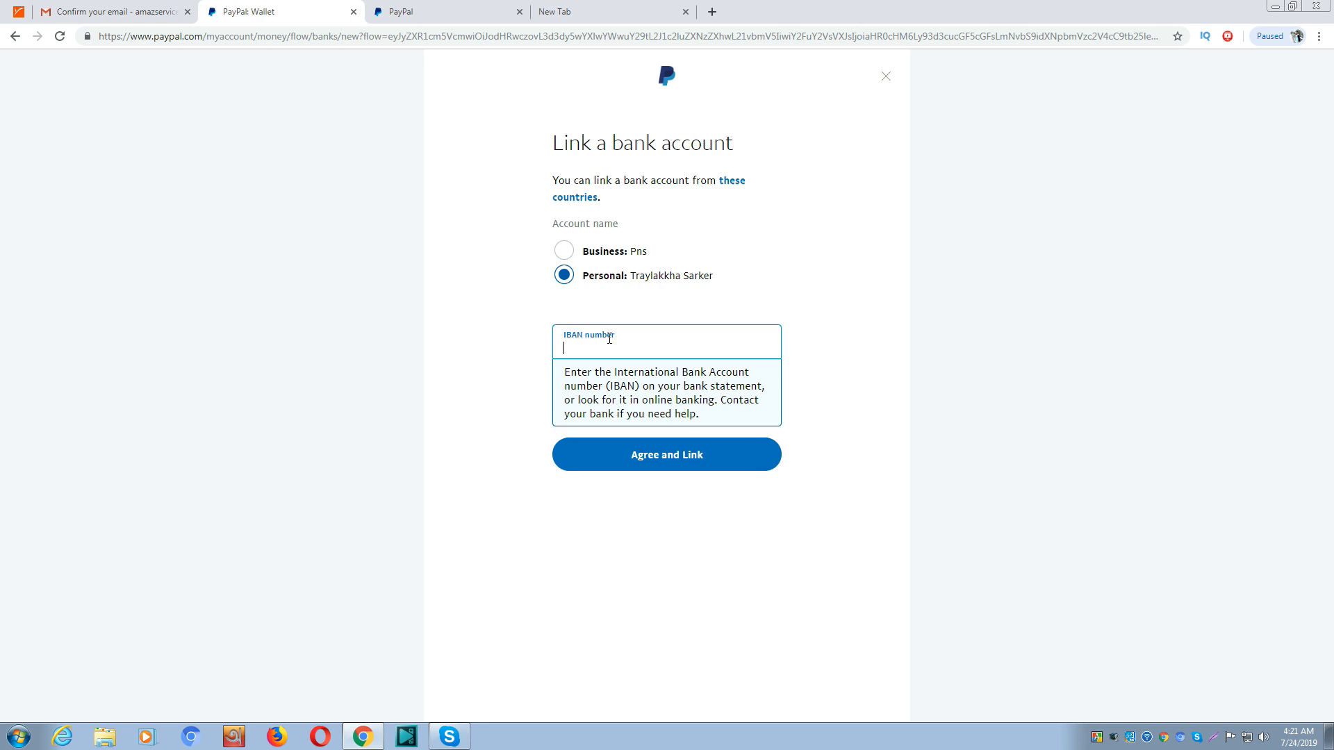
{"action": "left_click", "coordinate": [452, 209]}
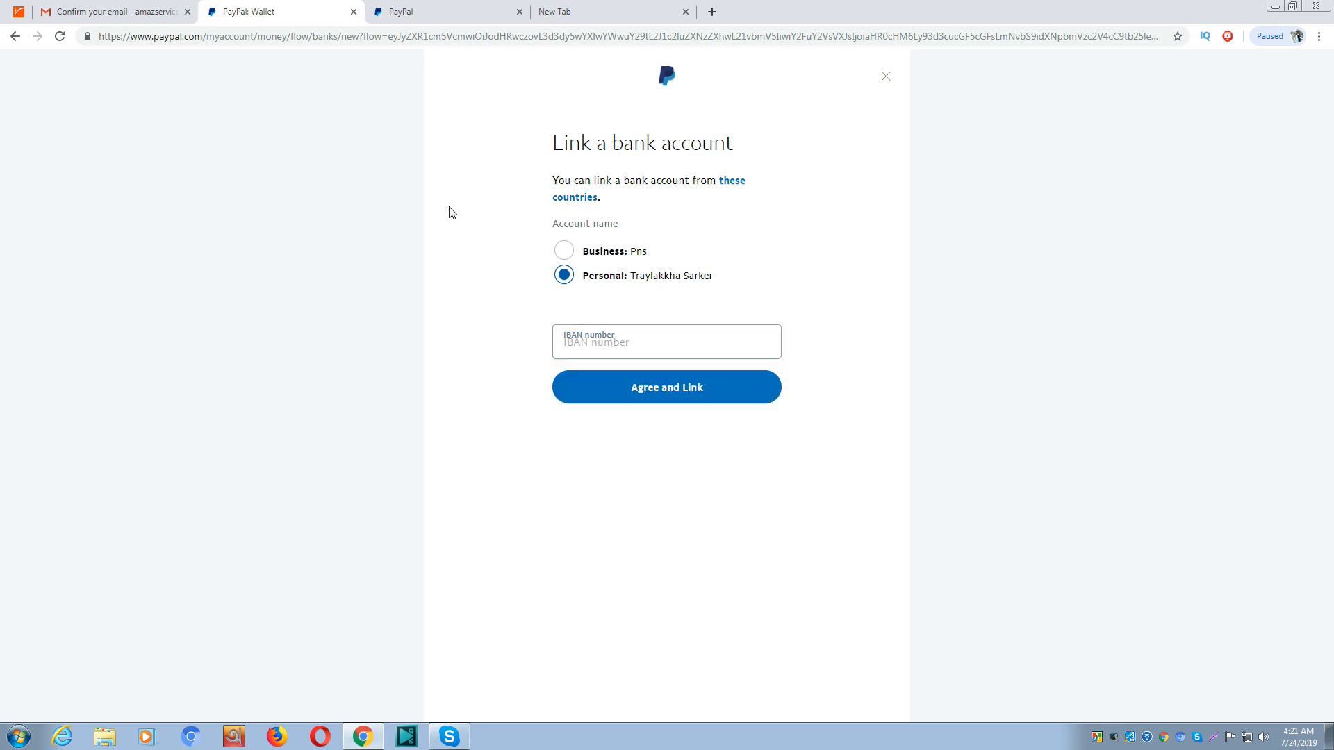
Switch to Payoneer and go to Receive > Global Payment Service
{"action": "left_click", "coordinate": [21, 10]}
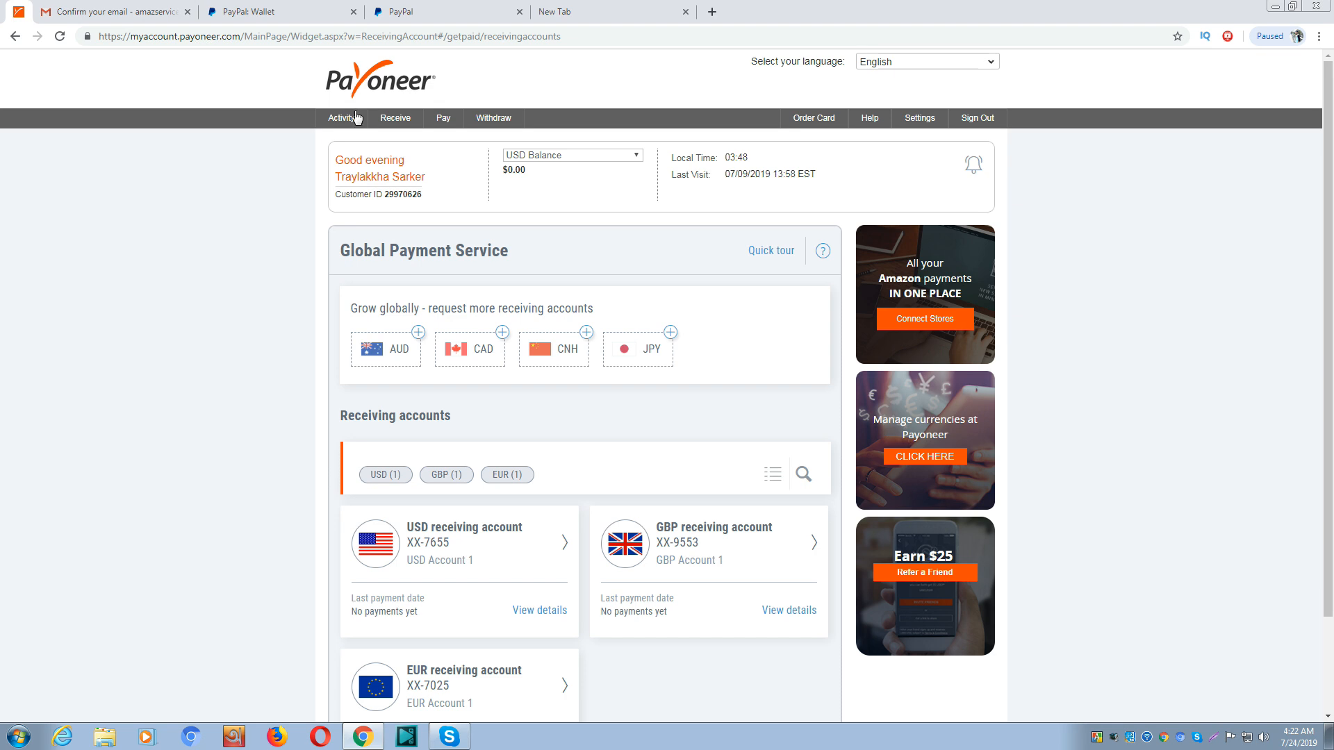
{"action": "scroll", "coordinate": [467, 556], "scroll_direction": "down", "scroll_amount": 3}
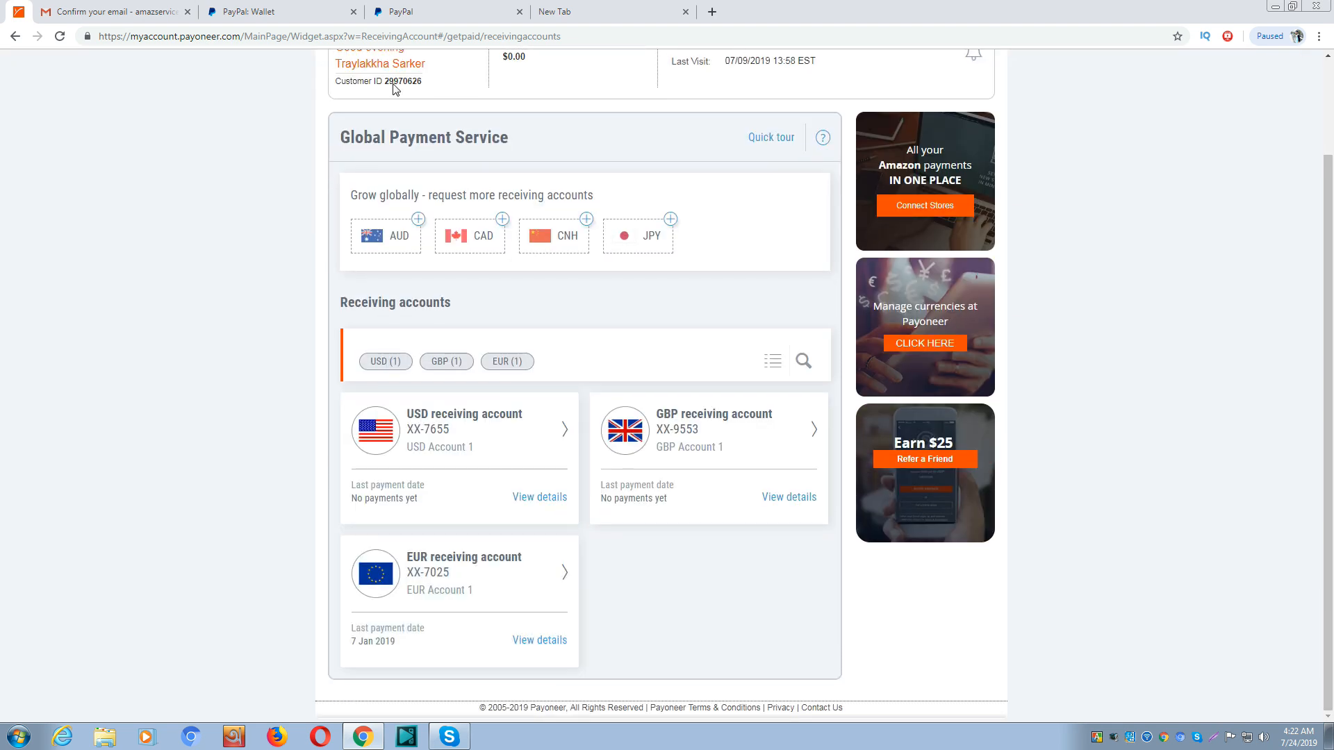
{"action": "scroll", "coordinate": [393, 88], "scroll_direction": "up", "scroll_amount": 3}
{"action": "mouse_move", "coordinate": [396, 118]}
{"action": "left_click", "coordinate": [393, 159]}
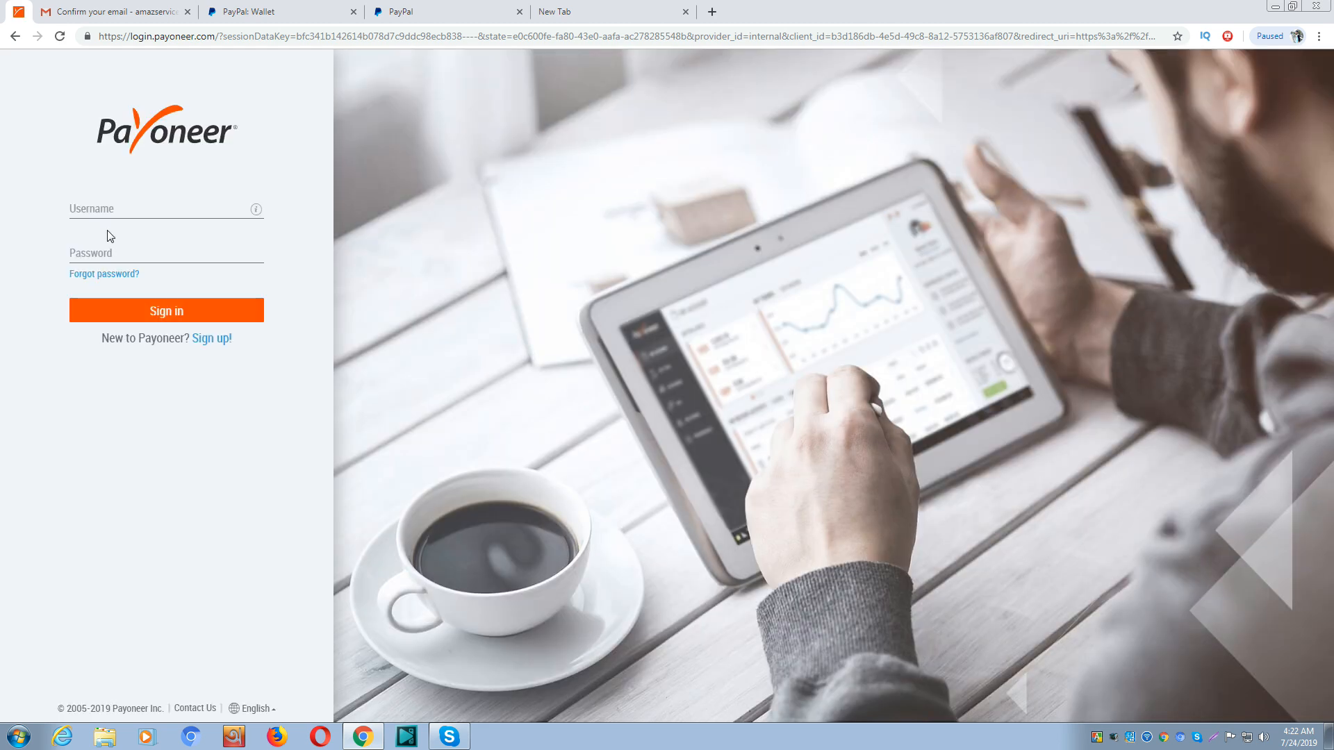
Sign in to Payoneer with the account e-mail and password
{"action": "left_click", "coordinate": [137, 209]}
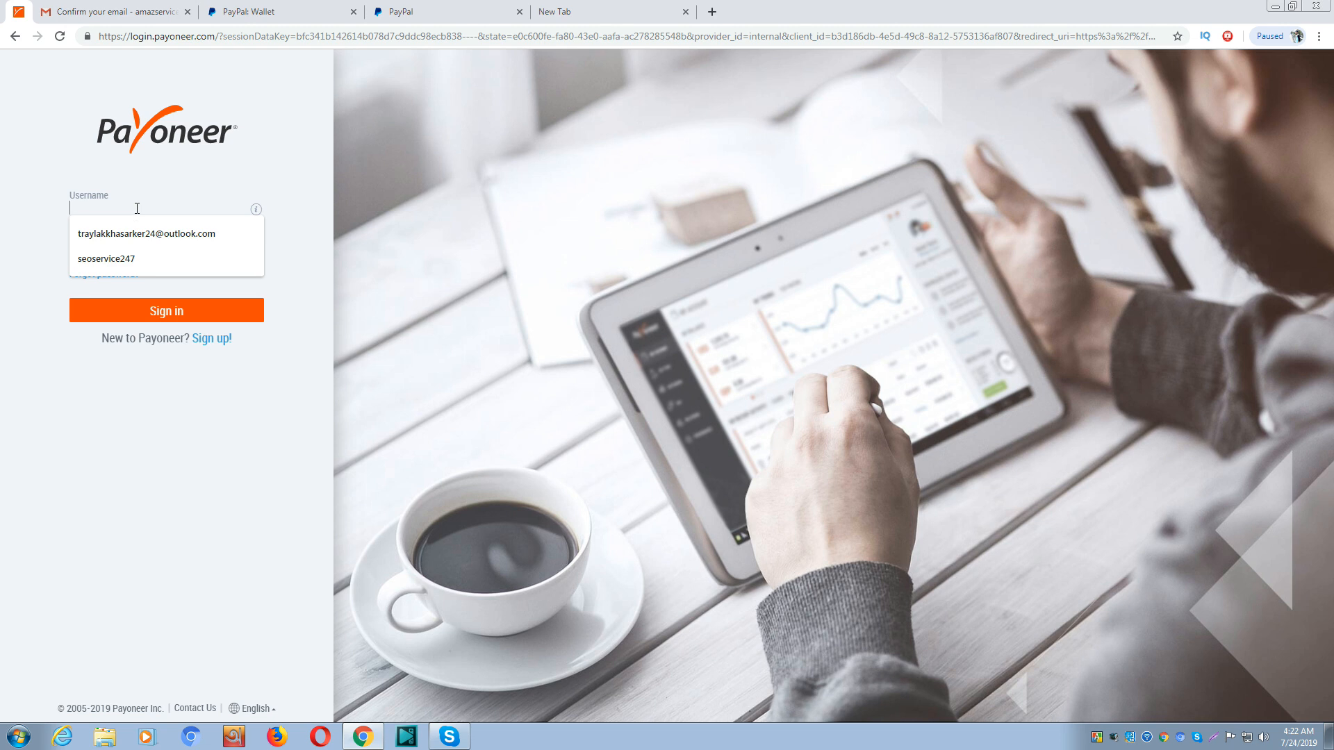
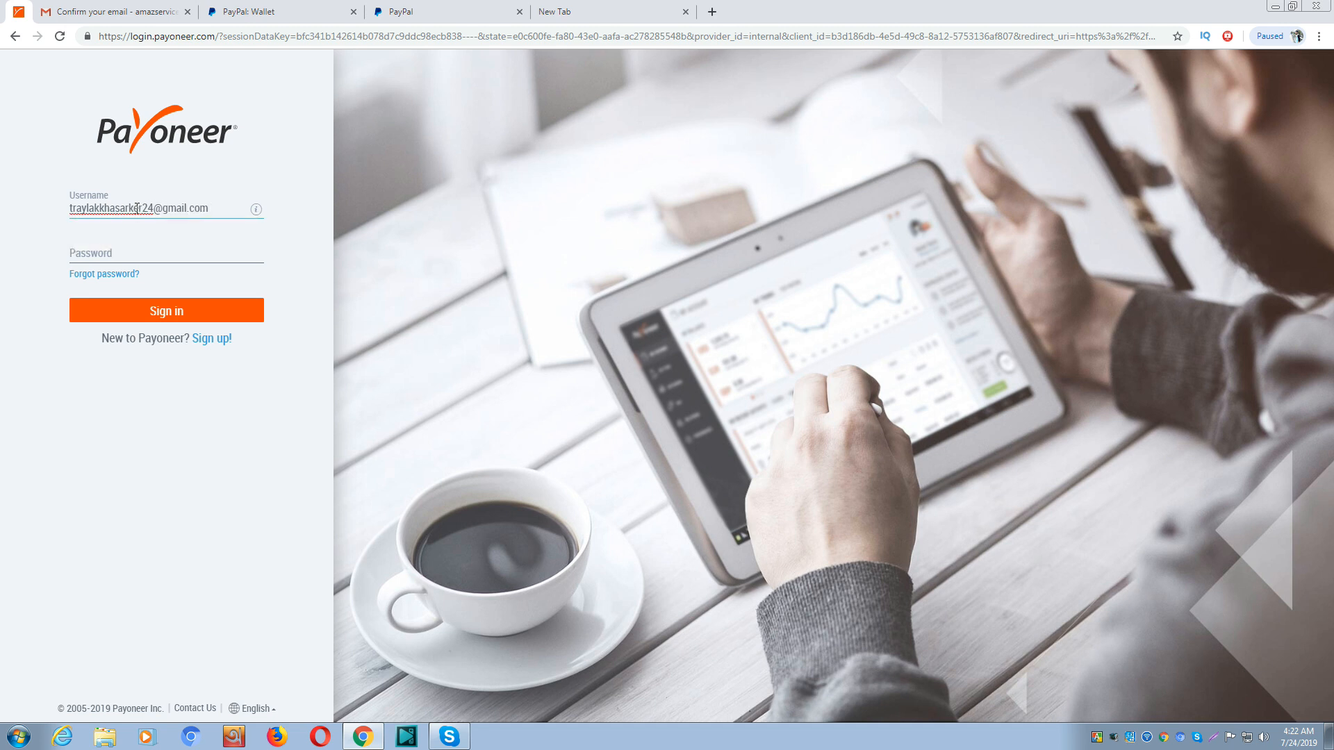
{"action": "left_click", "coordinate": [94, 255]}
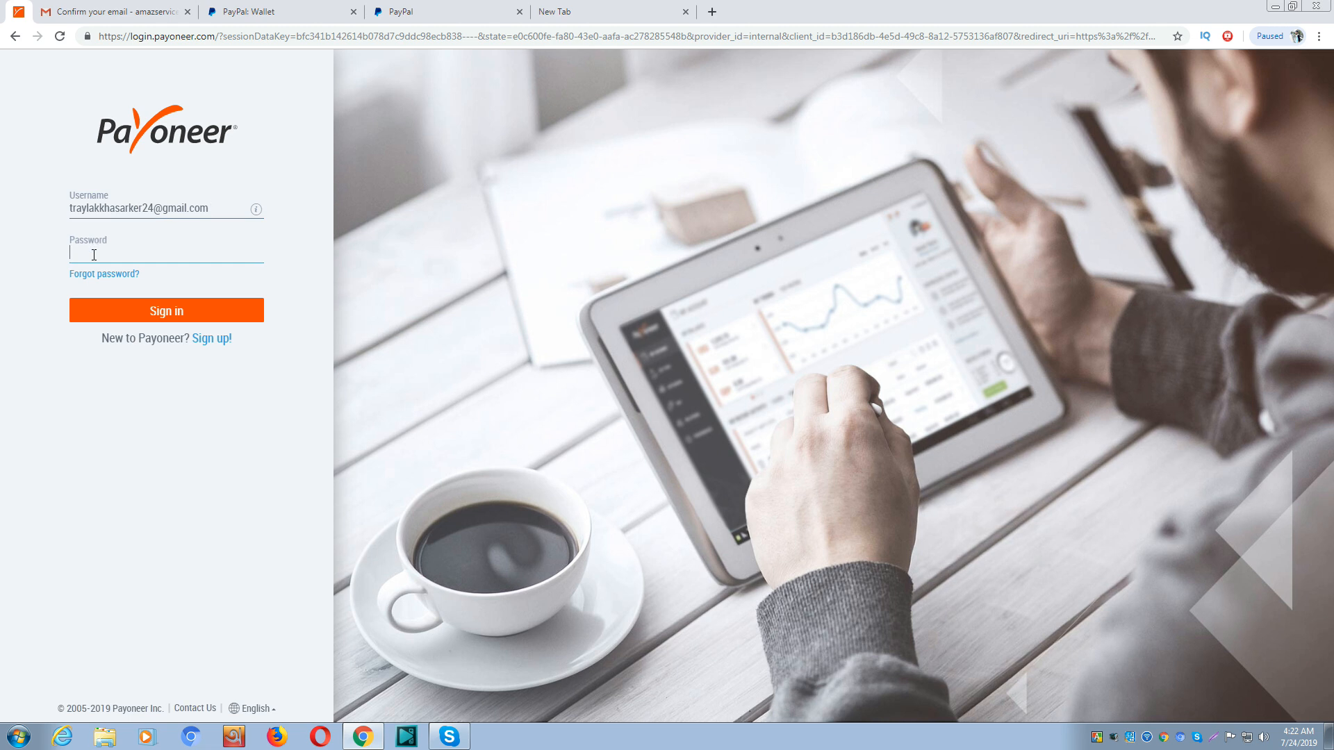
{"action": "type", "text": "•••••••••"}
{"action": "key", "text": "Return"}
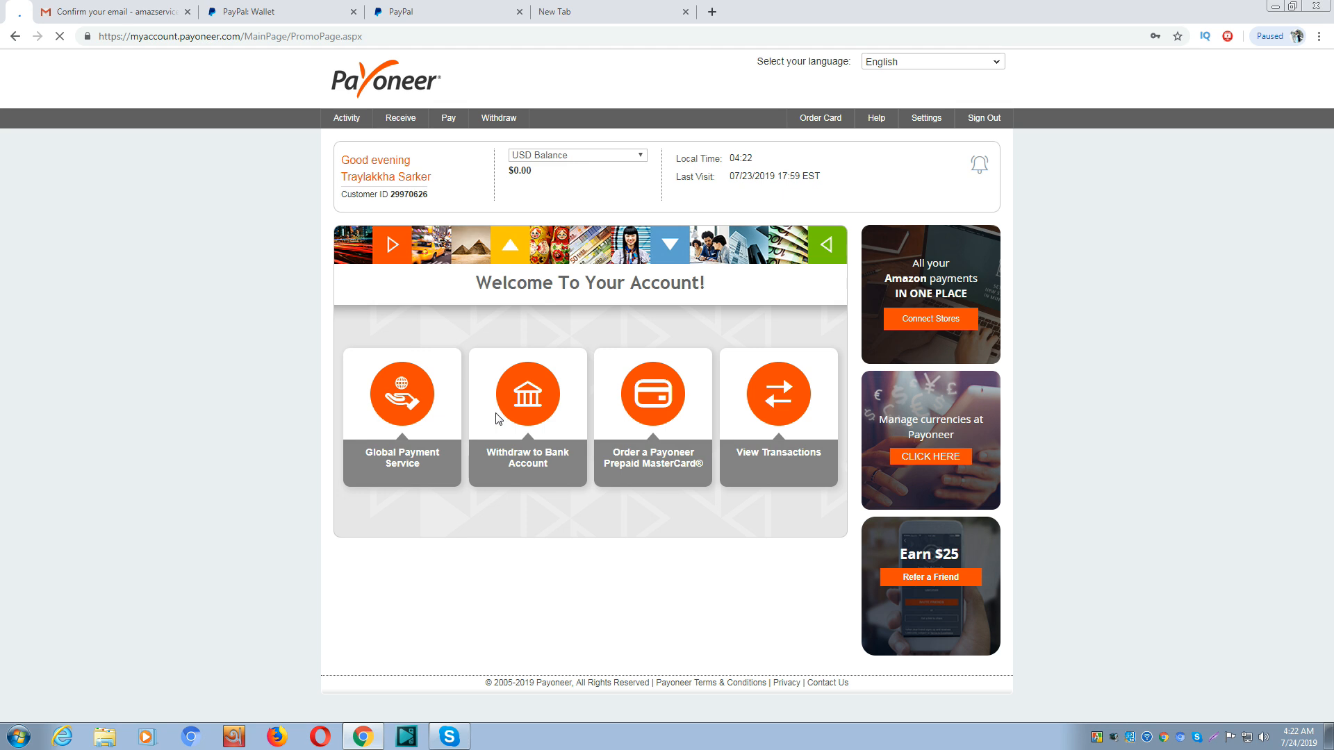
Open the EUR receiving account under Global Payment Service and copy its IBAN
{"action": "mouse_move", "coordinate": [391, 127]}
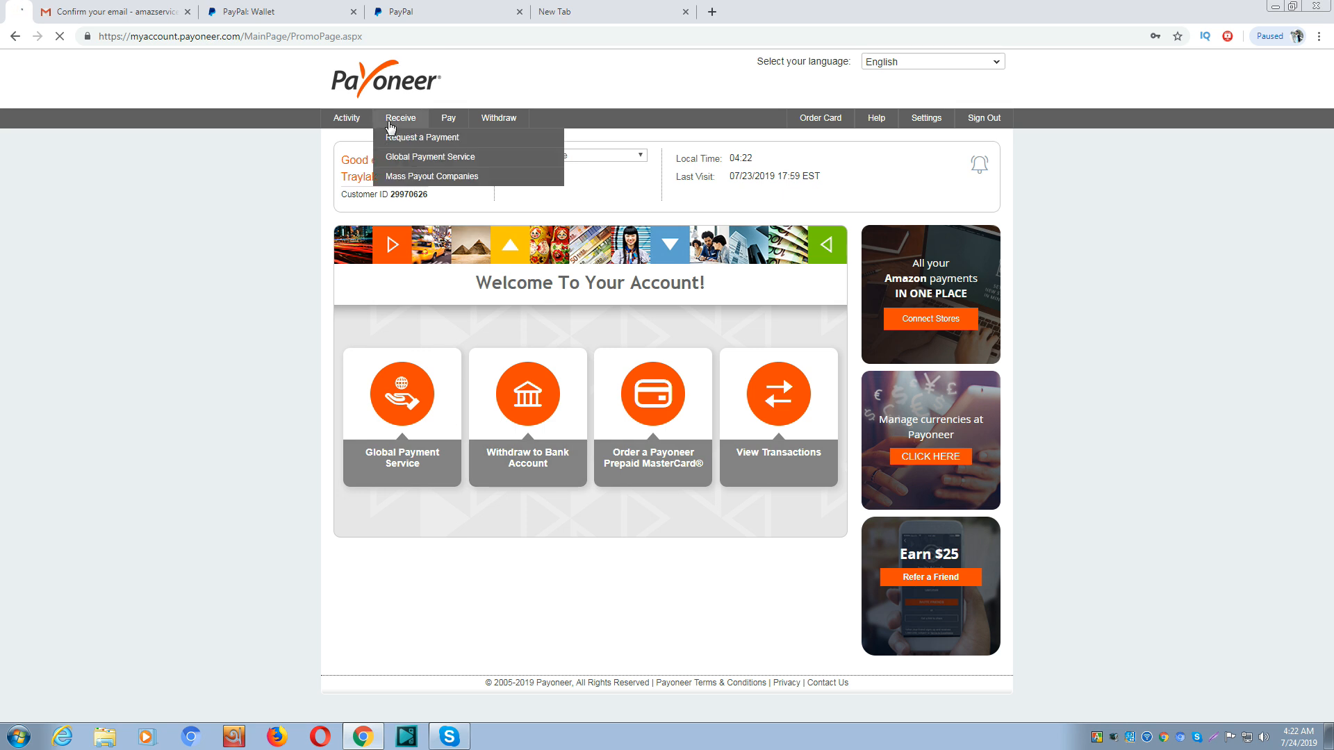
{"action": "left_click", "coordinate": [450, 160]}
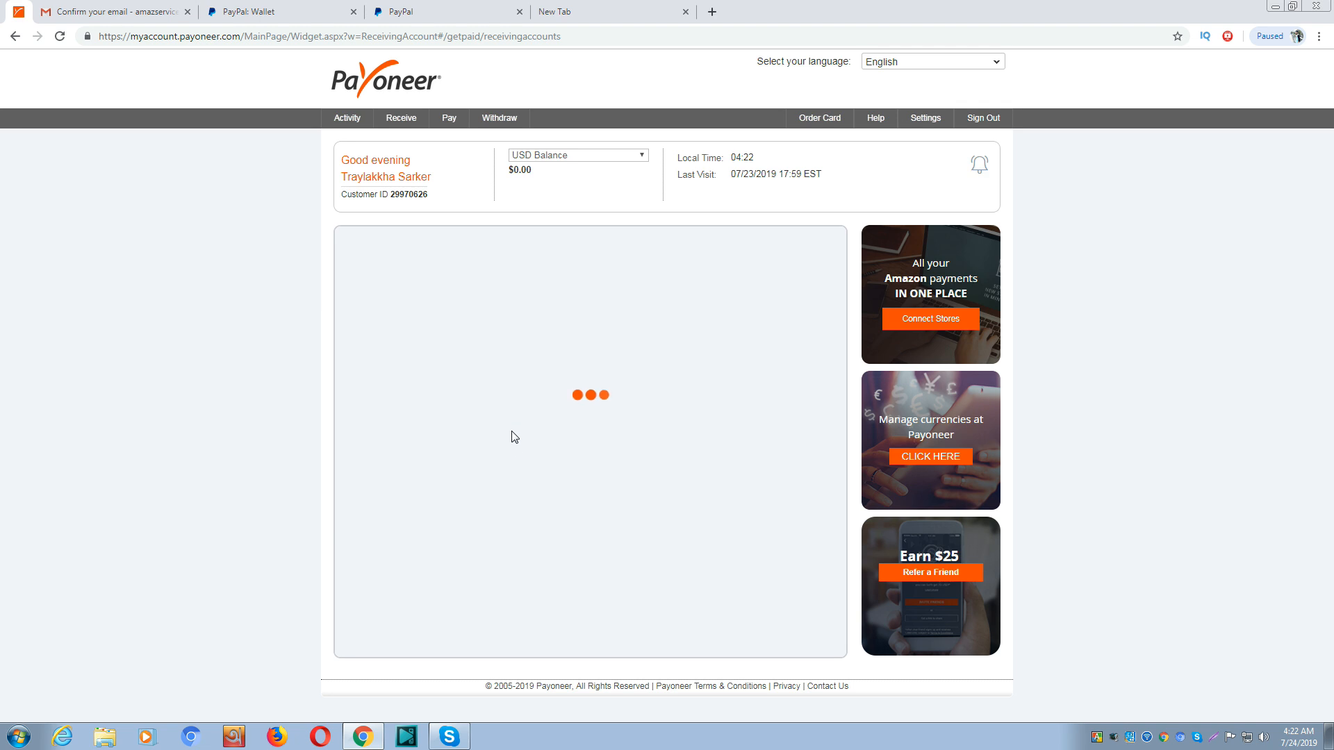
{"action": "scroll", "coordinate": [514, 437], "scroll_direction": "down", "scroll_amount": 2}
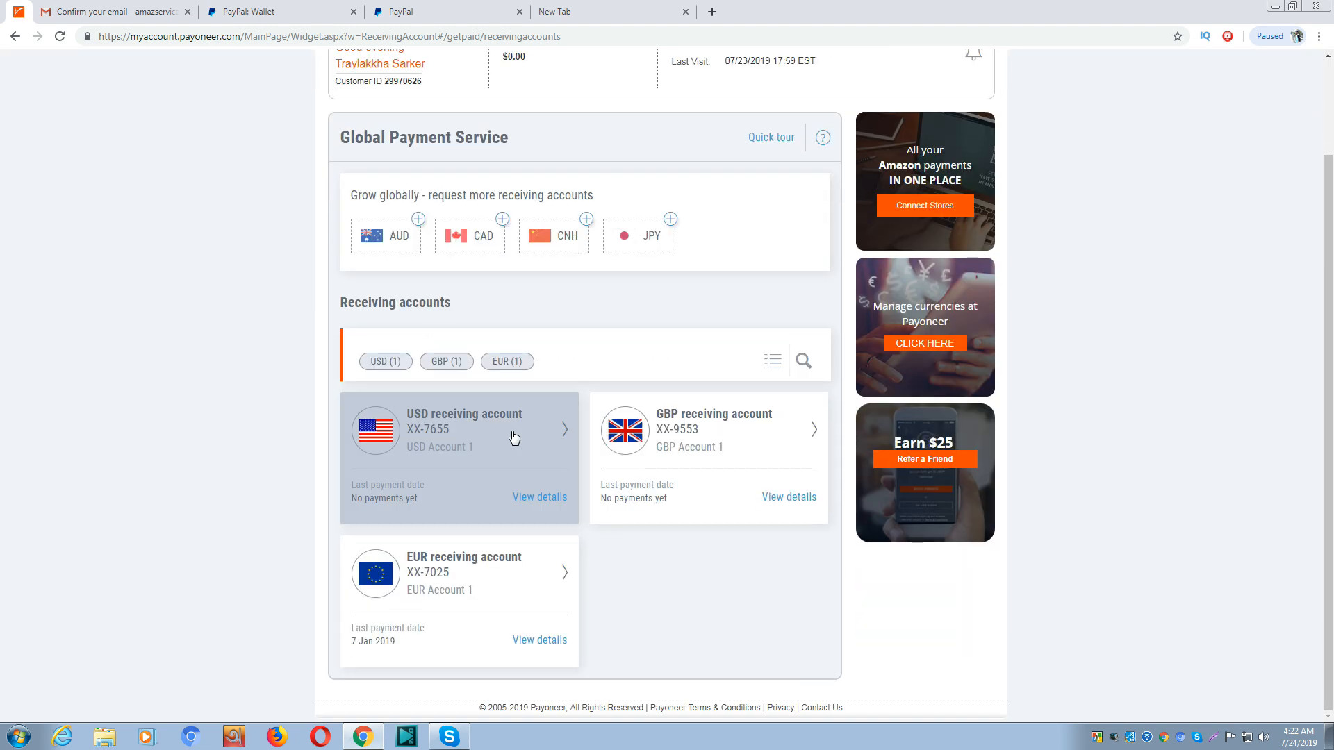
{"action": "left_click", "coordinate": [490, 571]}
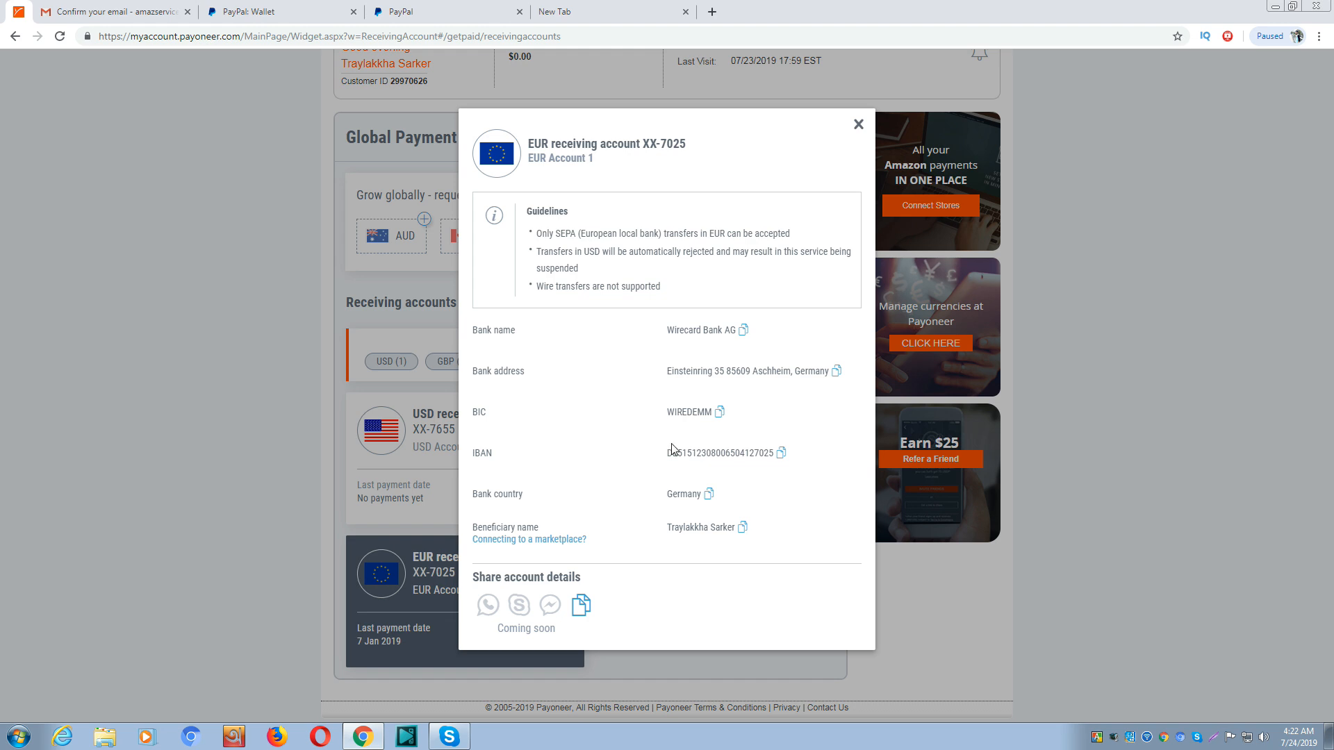
{"action": "double_click", "coordinate": [692, 453]}
{"action": "right_click", "coordinate": [693, 454]}
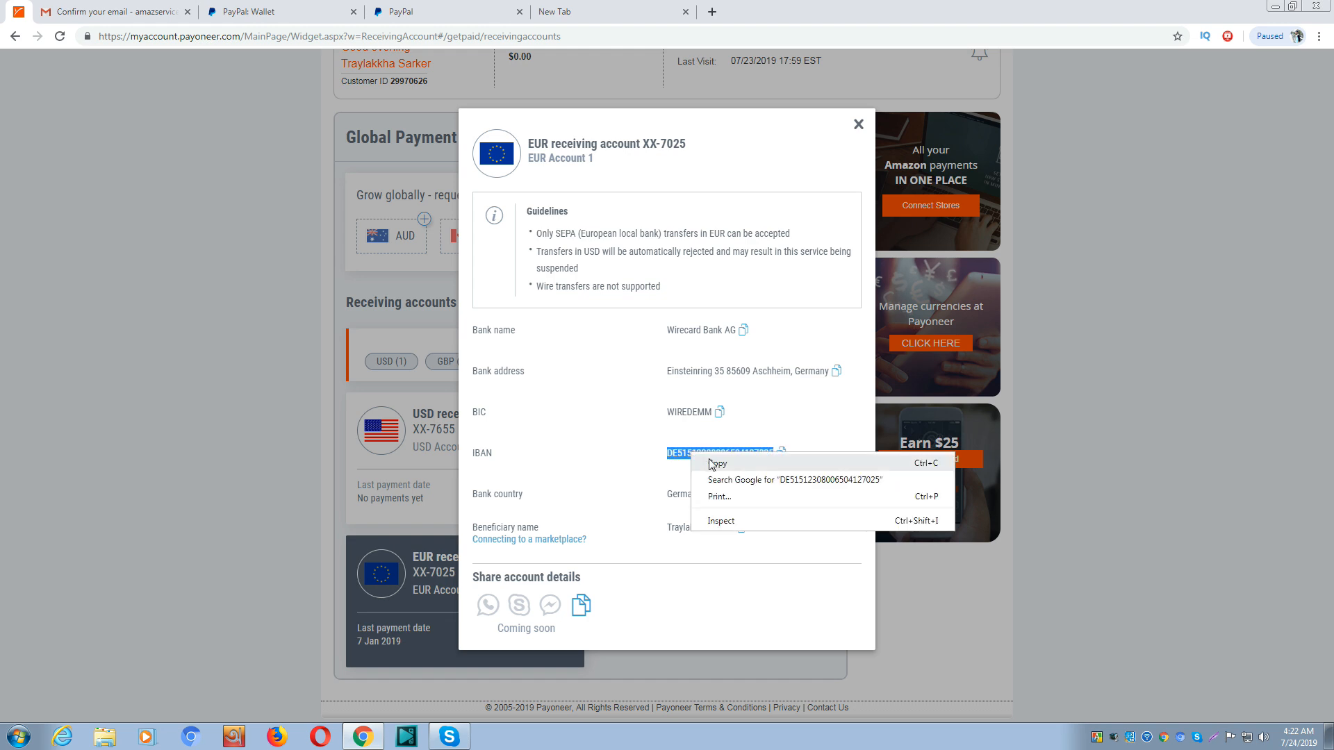
{"action": "left_click", "coordinate": [713, 463]}
{"action": "left_click", "coordinate": [406, 10]}
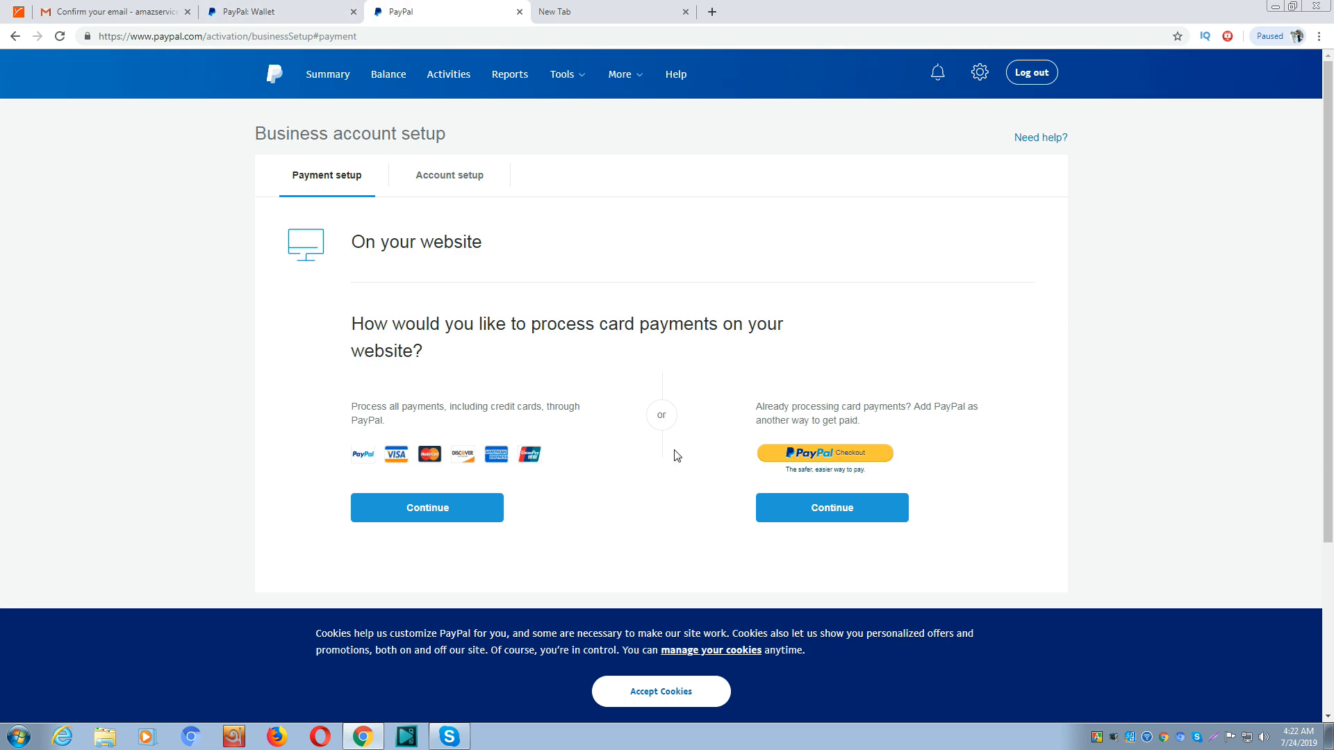
Paste the Payoneer EUR IBAN into PayPal's IBAN field, recognised as Wirecard Bank AG, Germany
{"action": "left_click", "coordinate": [303, 12]}
{"action": "left_click", "coordinate": [631, 343]}
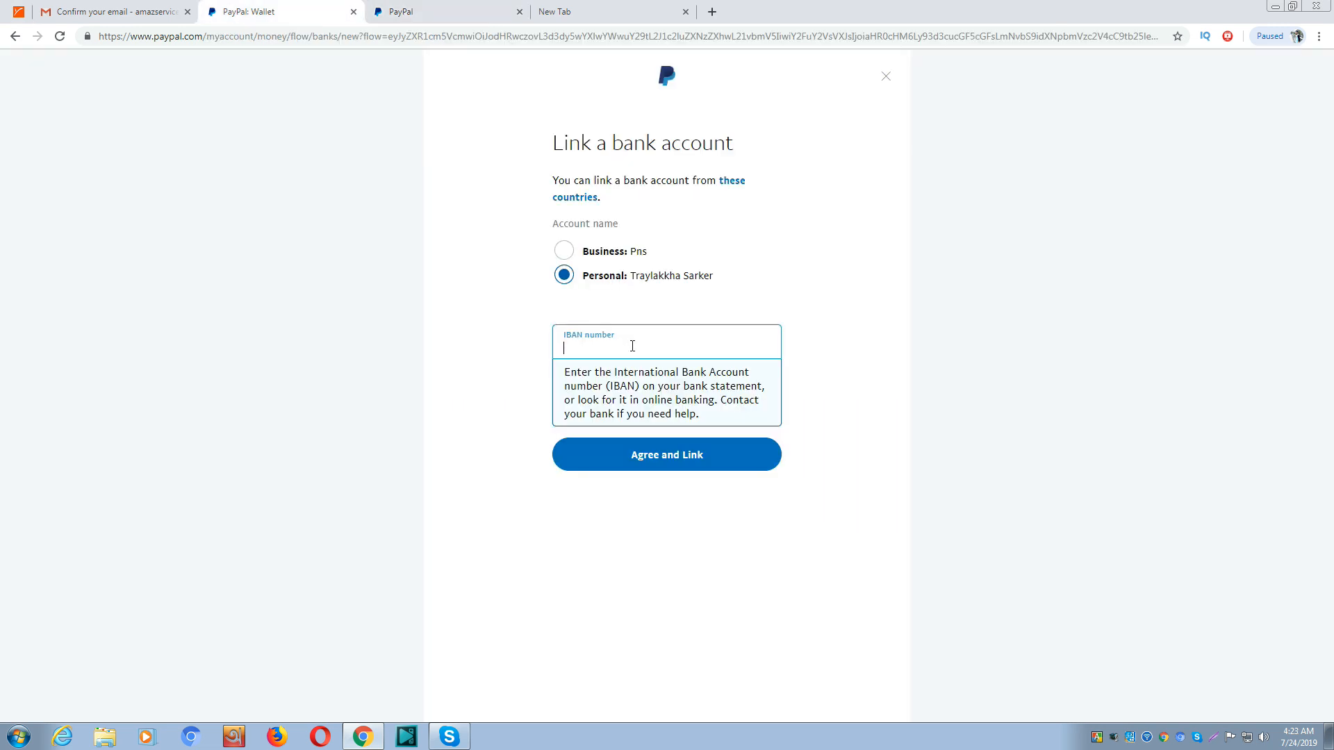
{"action": "key", "text": "ctrl+v"}
{"action": "left_click", "coordinate": [861, 384]}
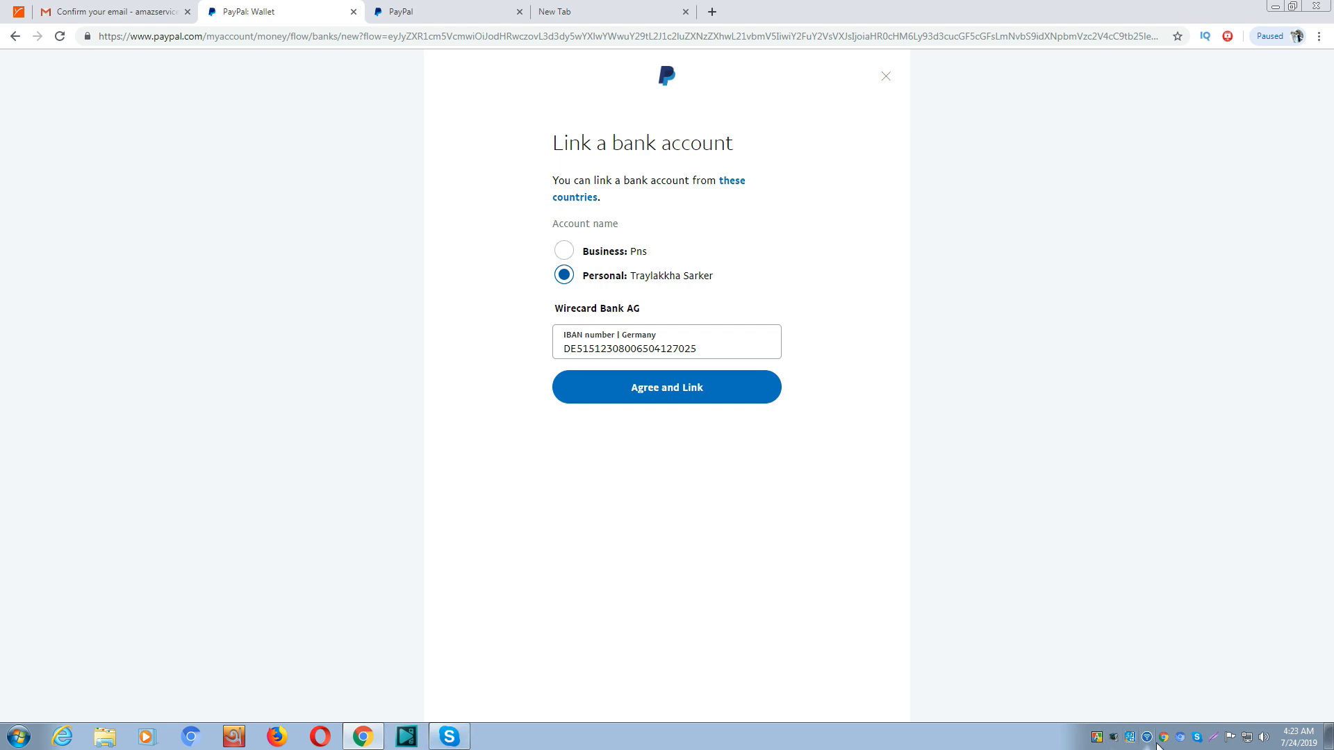
{"action": "right_click", "coordinate": [1116, 741]}
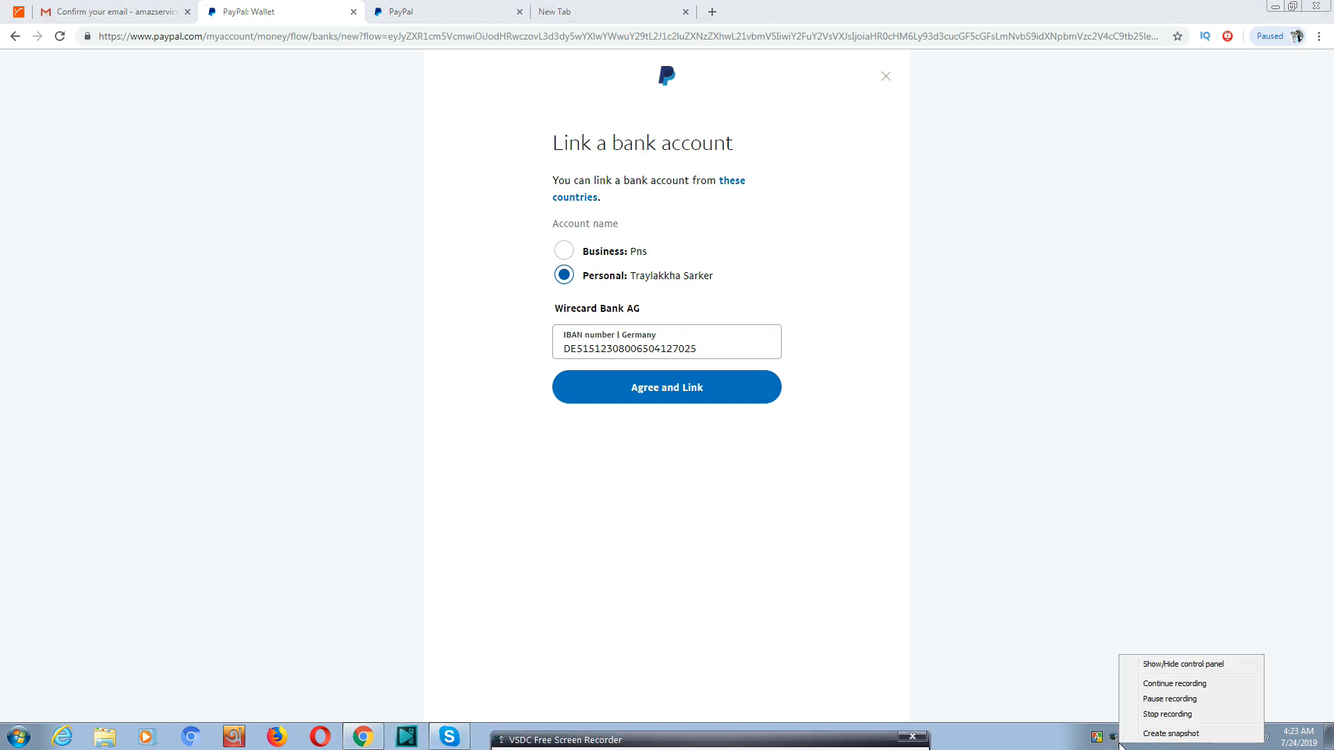